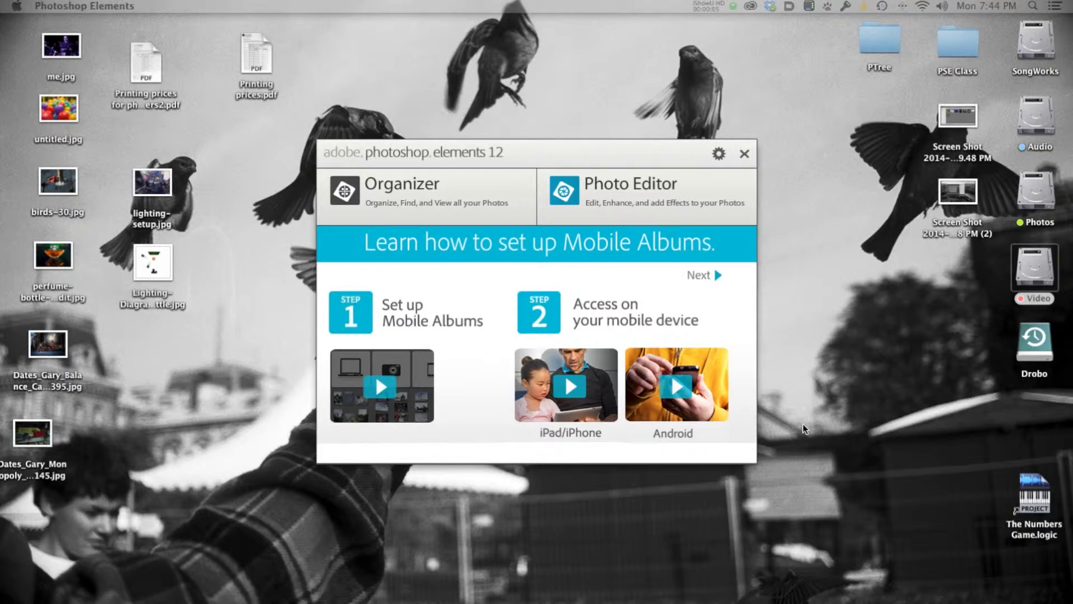
# Reposition the welcome screen and launch Elements Organizer from it
pyautogui.click(778, 543)
pyautogui.moveTo(880, 597)
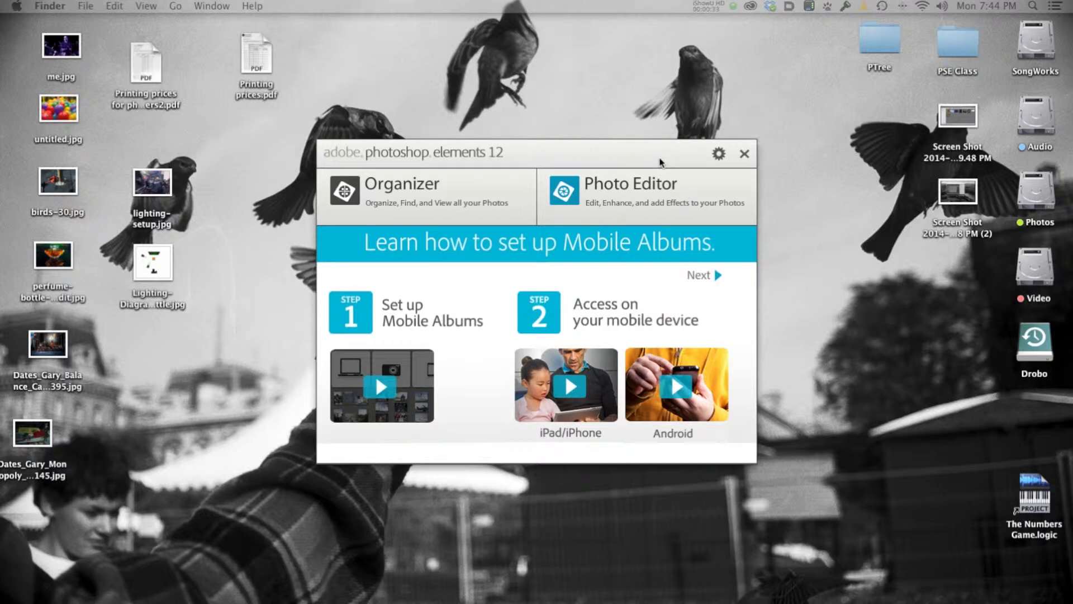
pyautogui.click(574, 160)
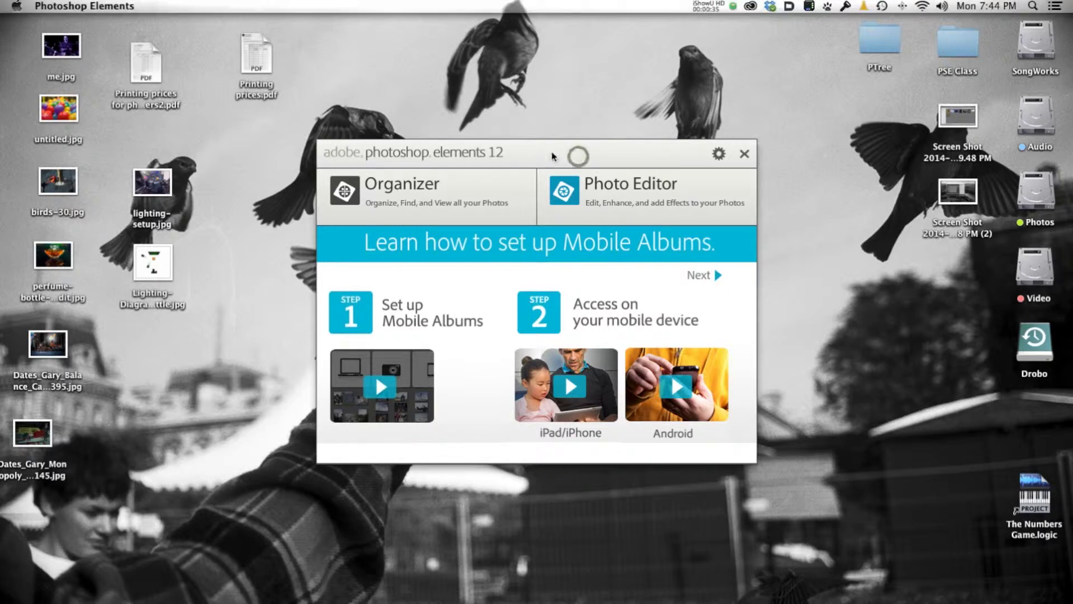
pyautogui.moveTo(572, 155); pyautogui.dragTo(623, 159)
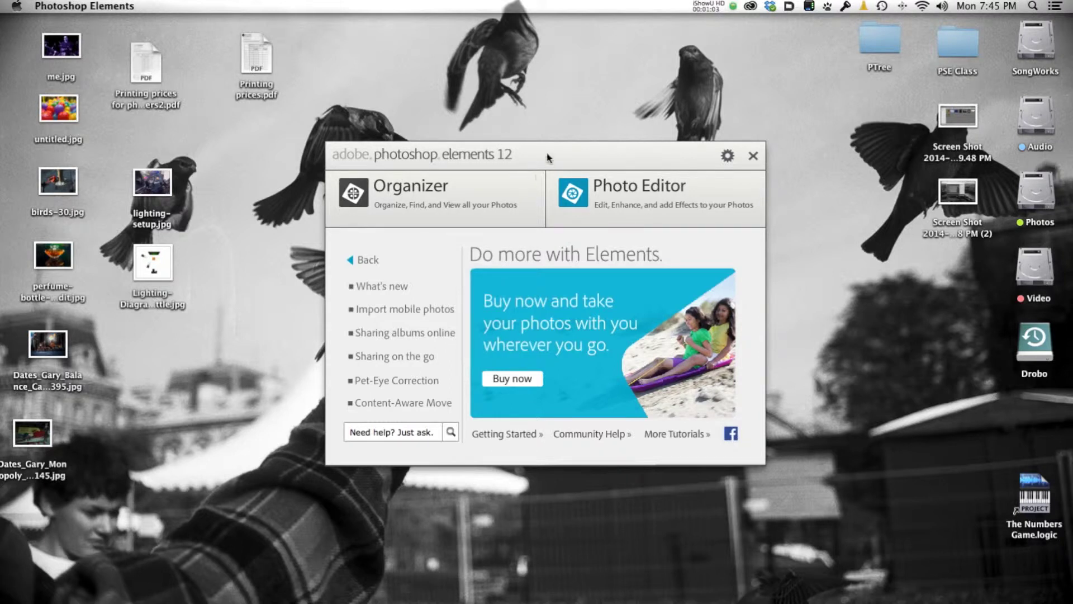
pyautogui.click(418, 189)
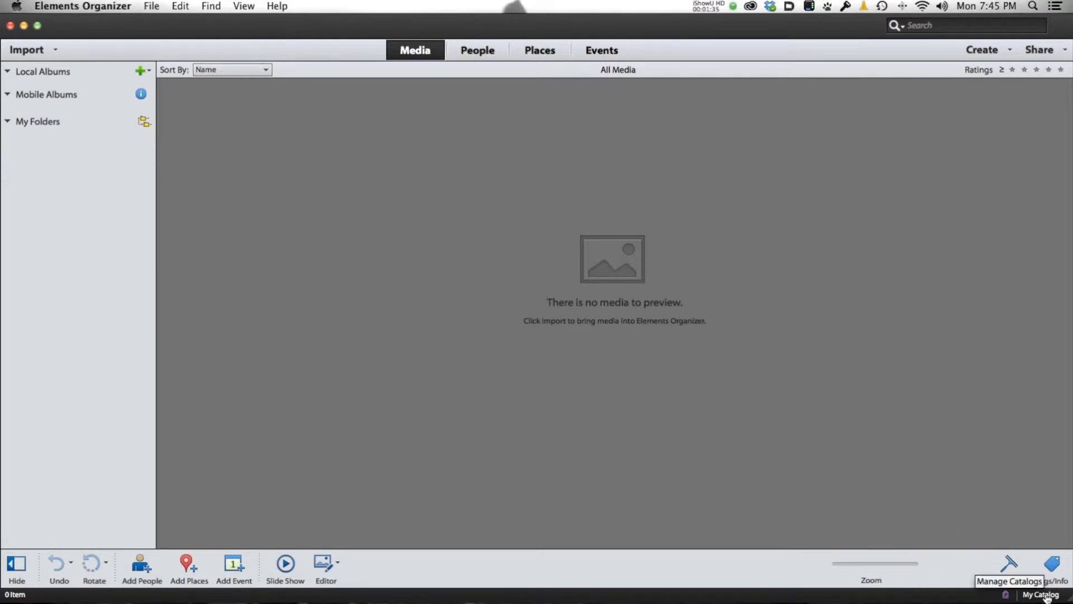
# Open Catalog Manager from the My Catalog status label and reposition the dialog
pyautogui.click(1047, 596)
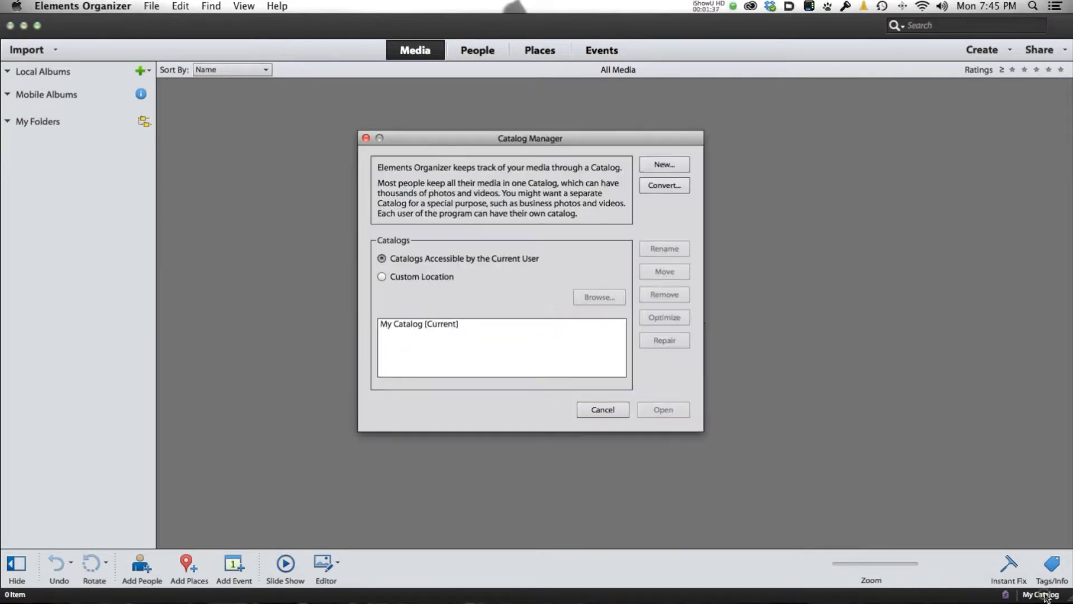
pyautogui.moveTo(559, 138); pyautogui.dragTo(724, 124)
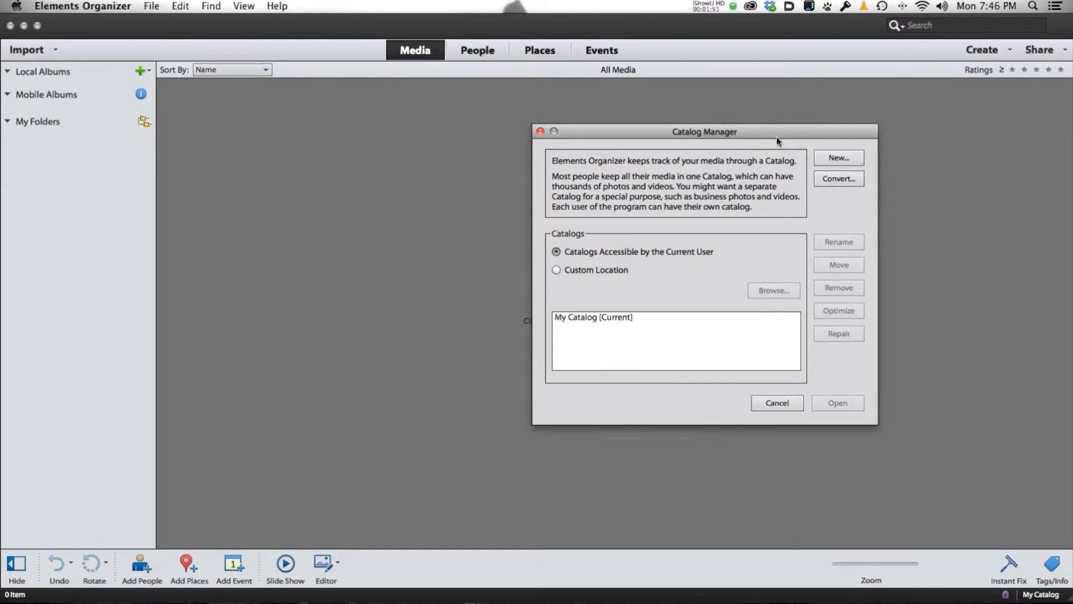
pyautogui.moveTo(768, 132); pyautogui.dragTo(837, 134)
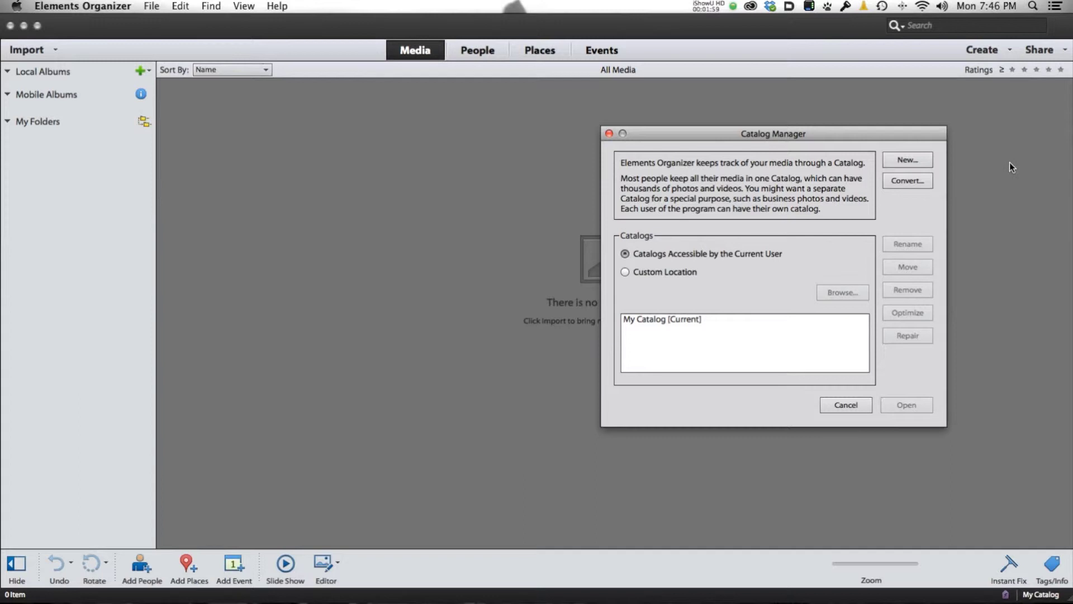
pyautogui.moveTo(898, 134); pyautogui.dragTo(929, 144)
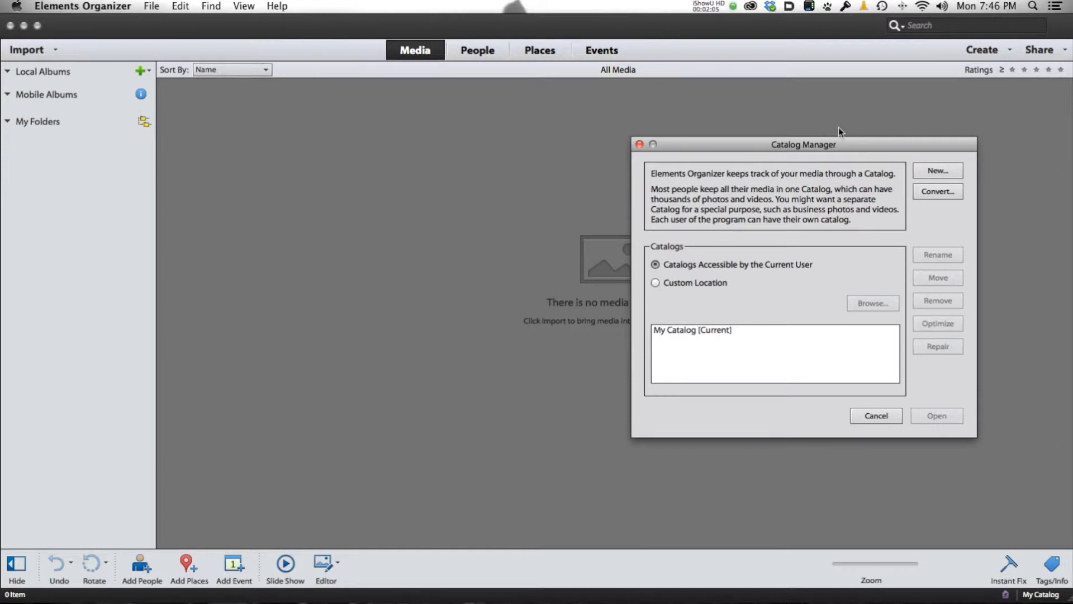
pyautogui.moveTo(847, 144); pyautogui.dragTo(666, 140)
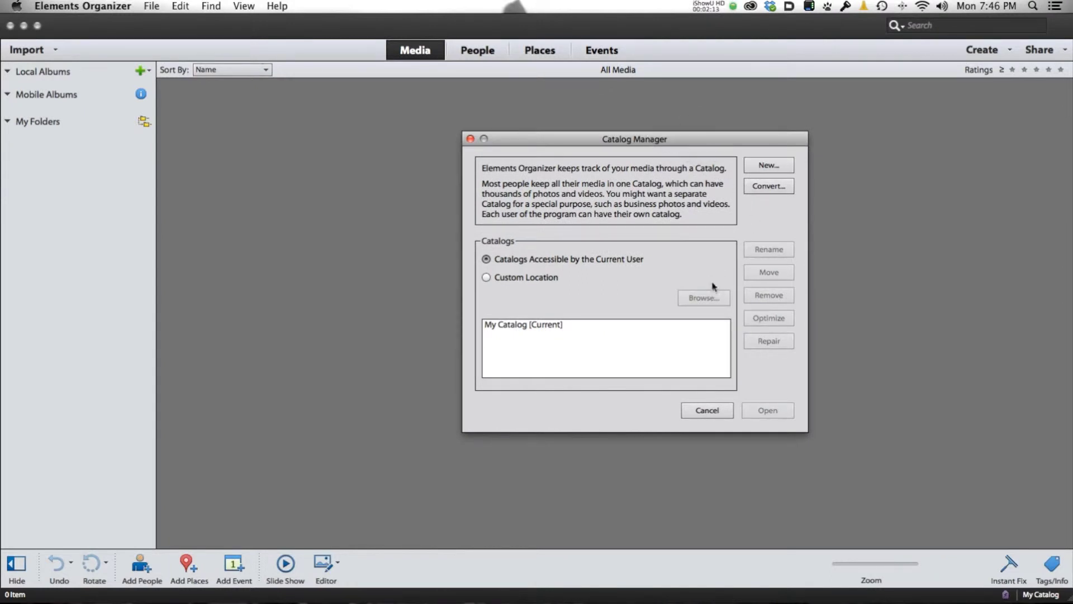
# Import the eight PSE Class folder photos from Files and Folders, skipping keyword tags
pyautogui.click(706, 411)
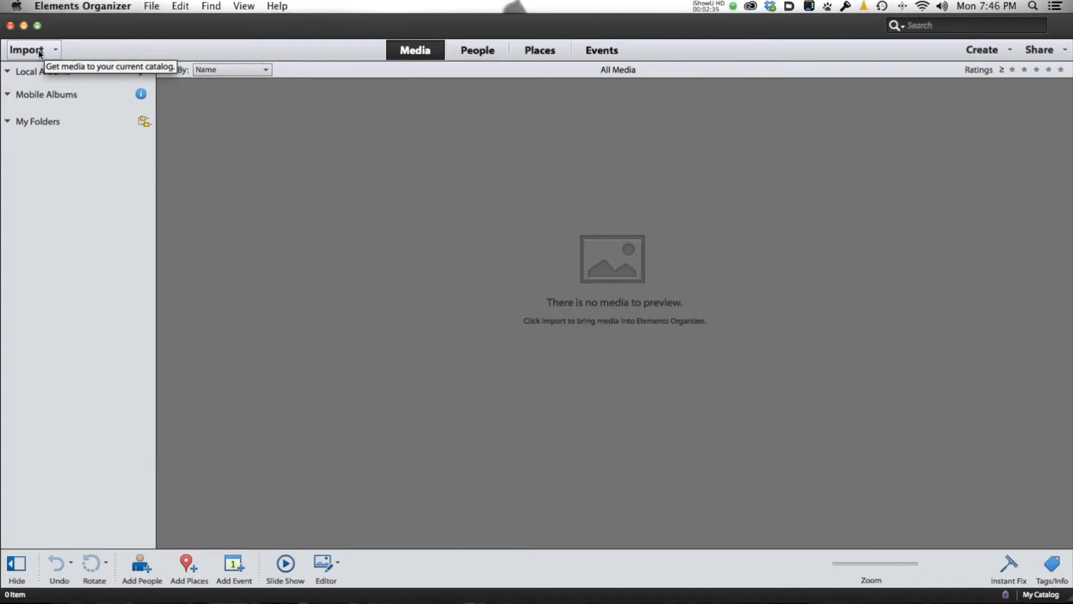
pyautogui.click(40, 54)
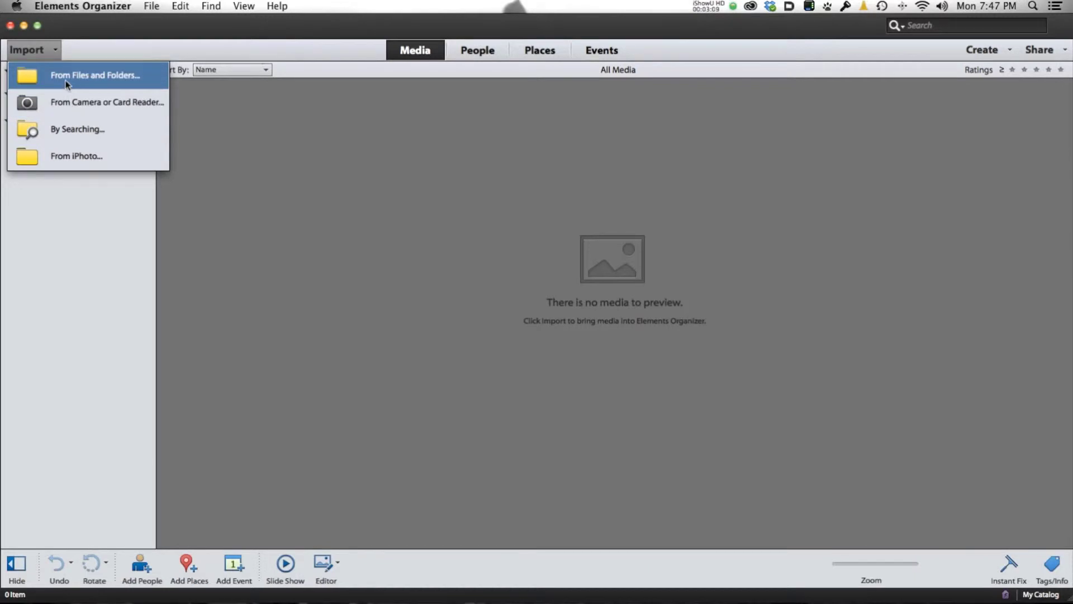
pyautogui.click(66, 80)
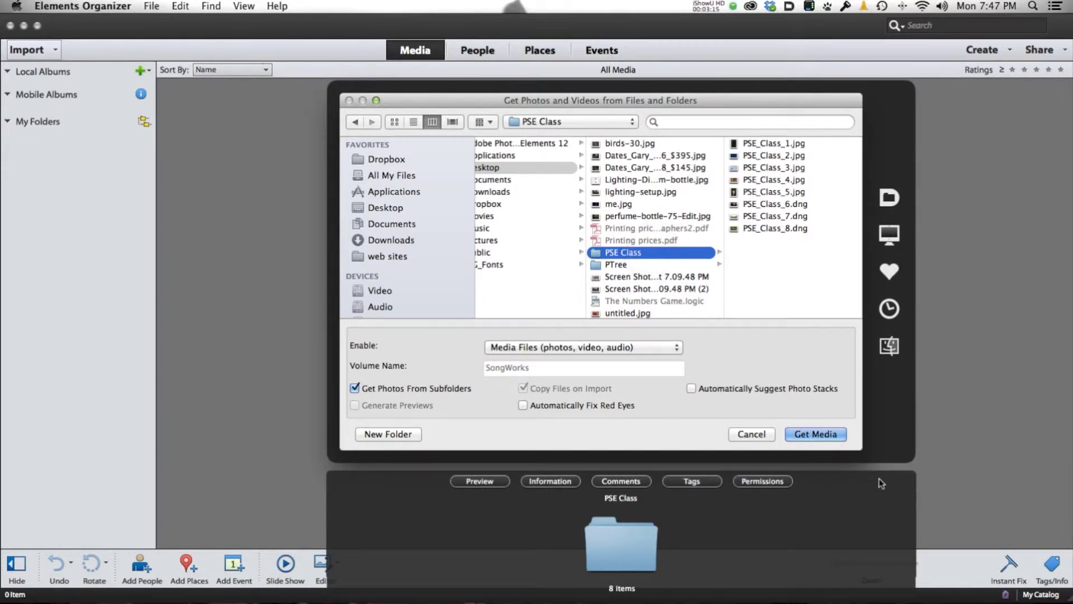
pyautogui.click(817, 433)
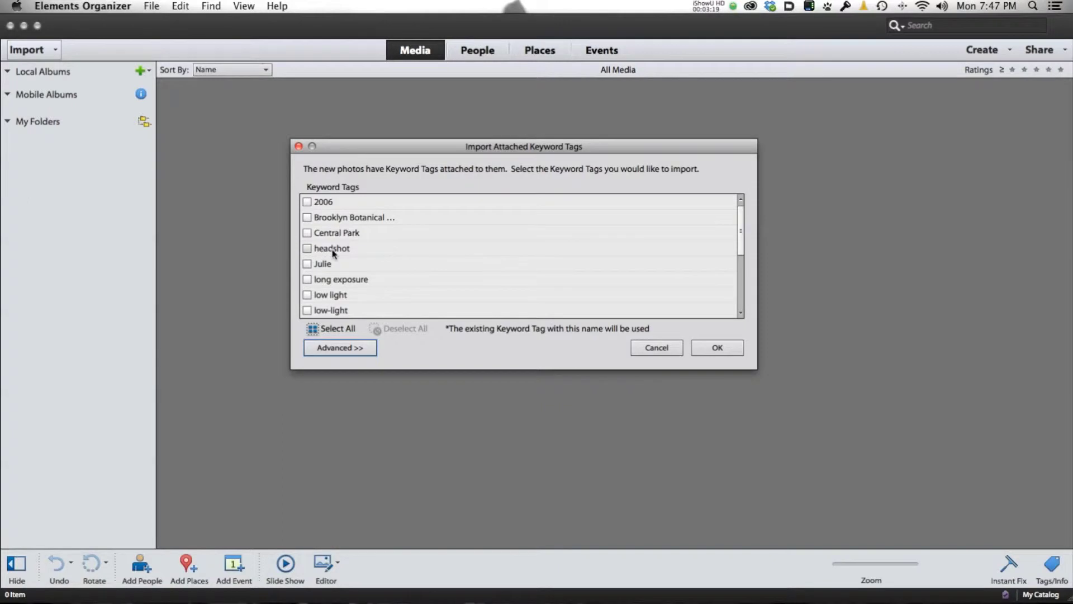
pyautogui.moveTo(741, 242)
pyautogui.mouseDown()
pyautogui.moveTo(743, 275)
pyautogui.moveTo(740, 239)
pyautogui.mouseUp()
pyautogui.click(717, 348)
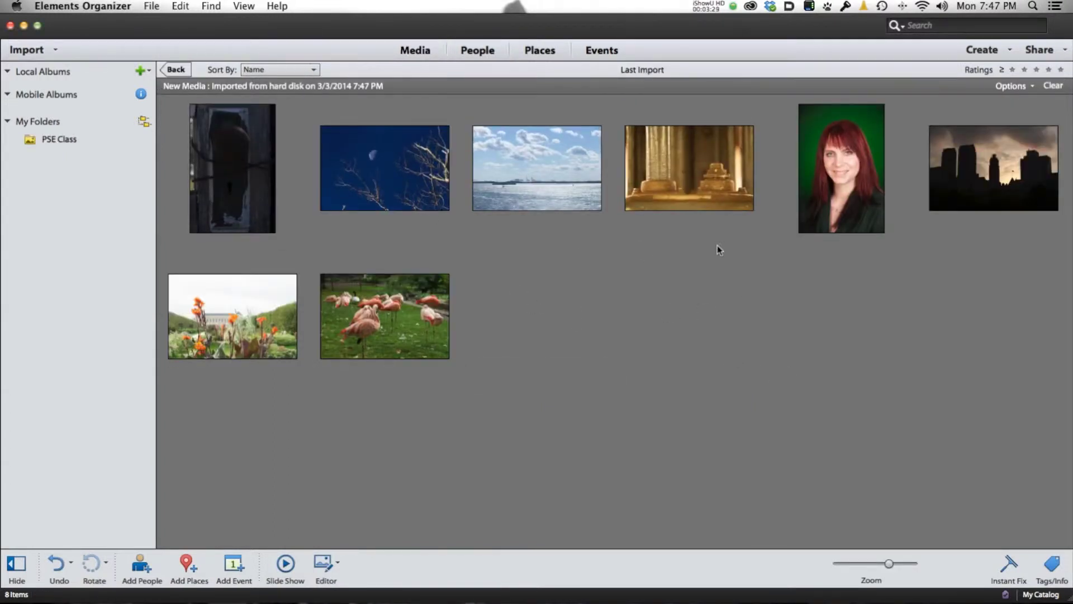
pyautogui.click(59, 139)
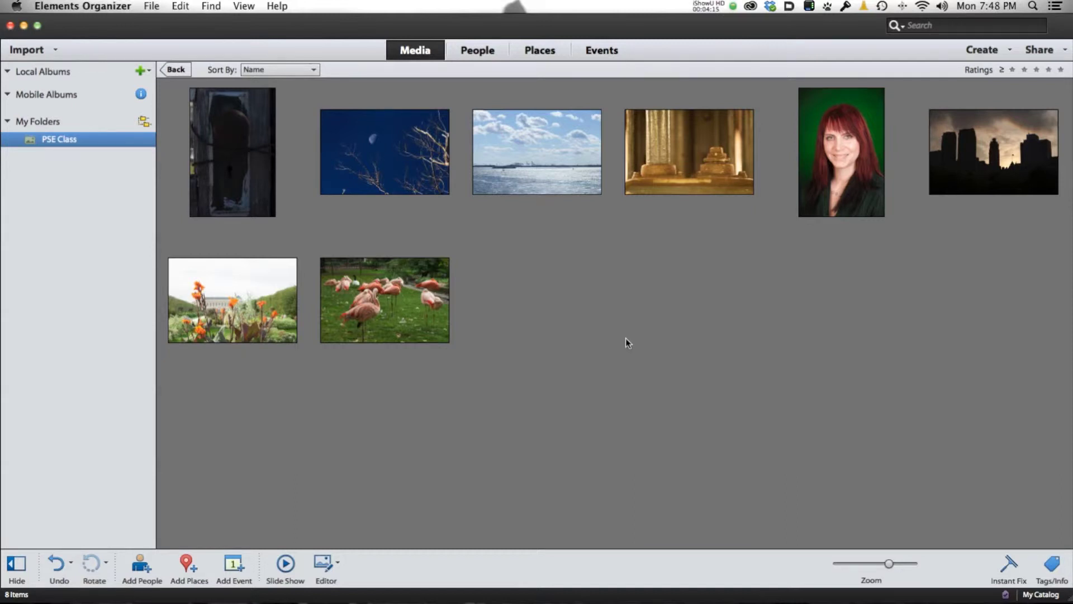
# Open the golden close-up photo PSE_Class_4.jpg in the Photoshop Elements Editor
pyautogui.click(684, 165)
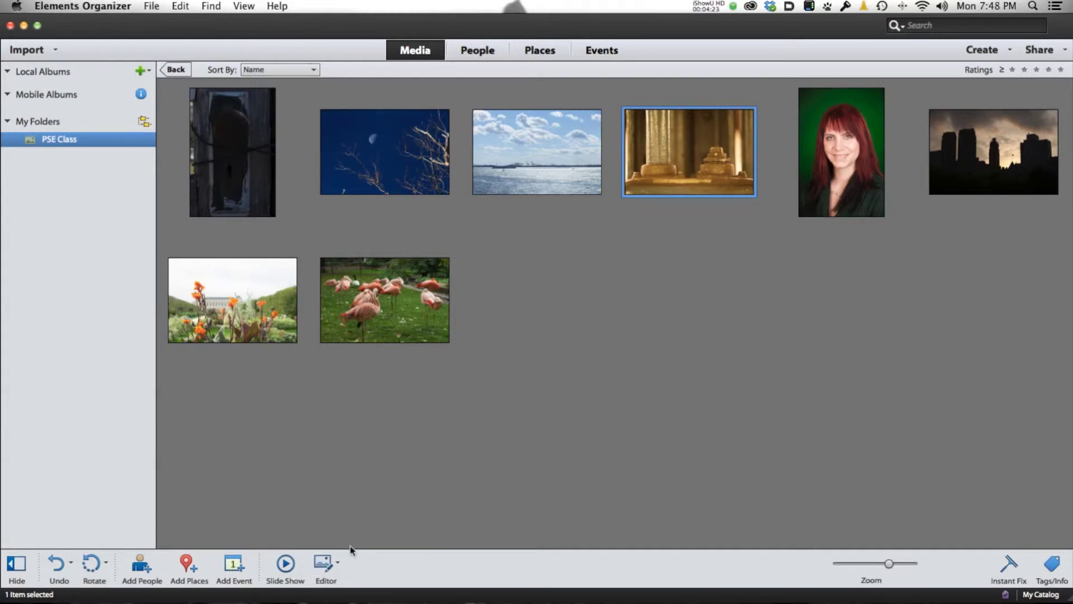
pyautogui.click(323, 563)
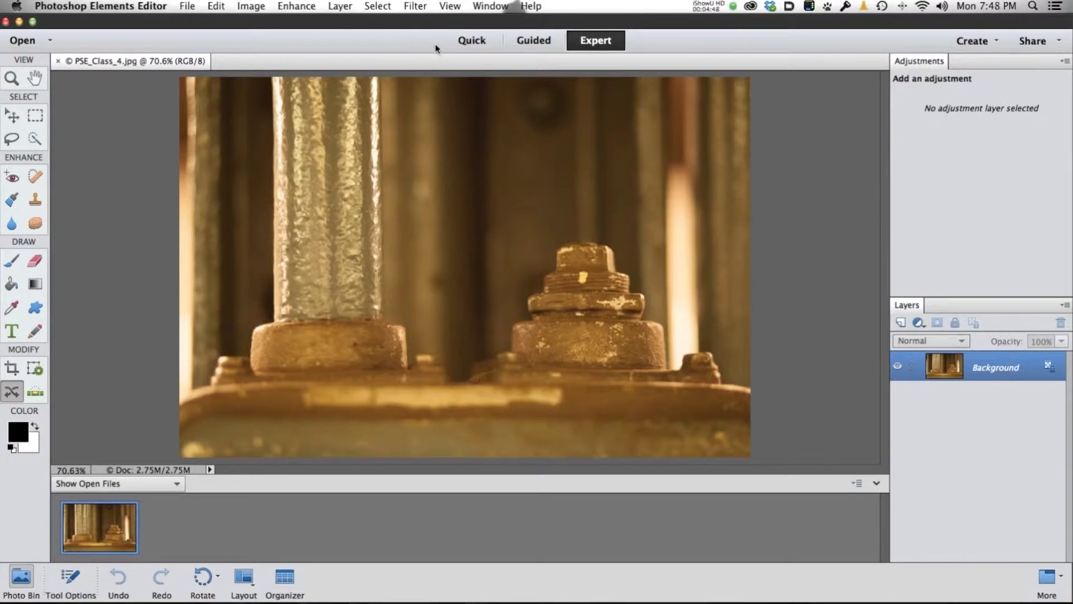
# In Quick mode, try the Deep Copper, Summer Day and sketch effects, then reset
pyautogui.click(480, 42)
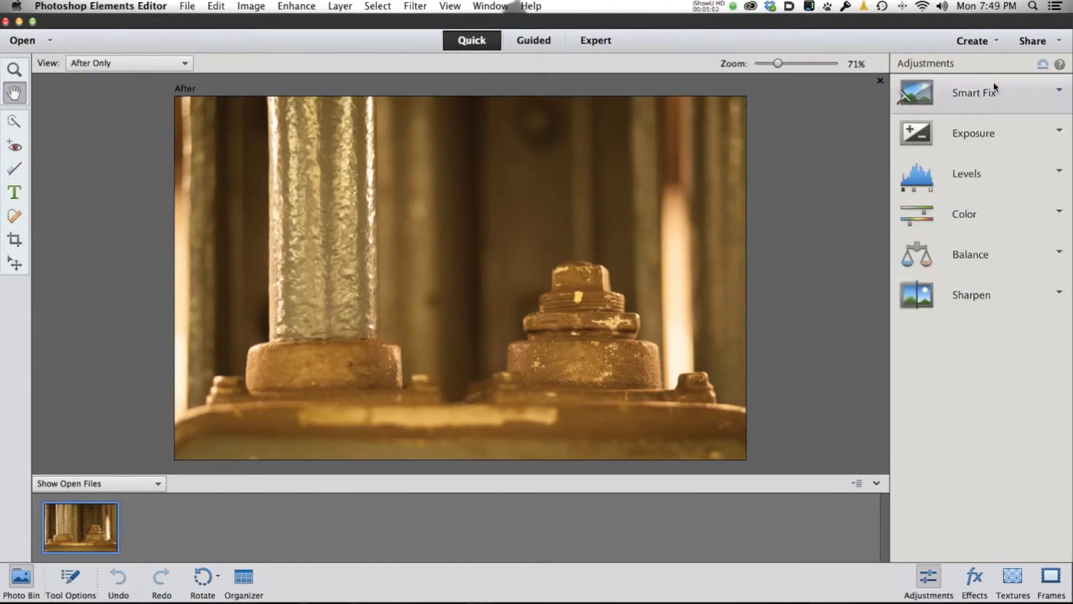
pyautogui.click(976, 579)
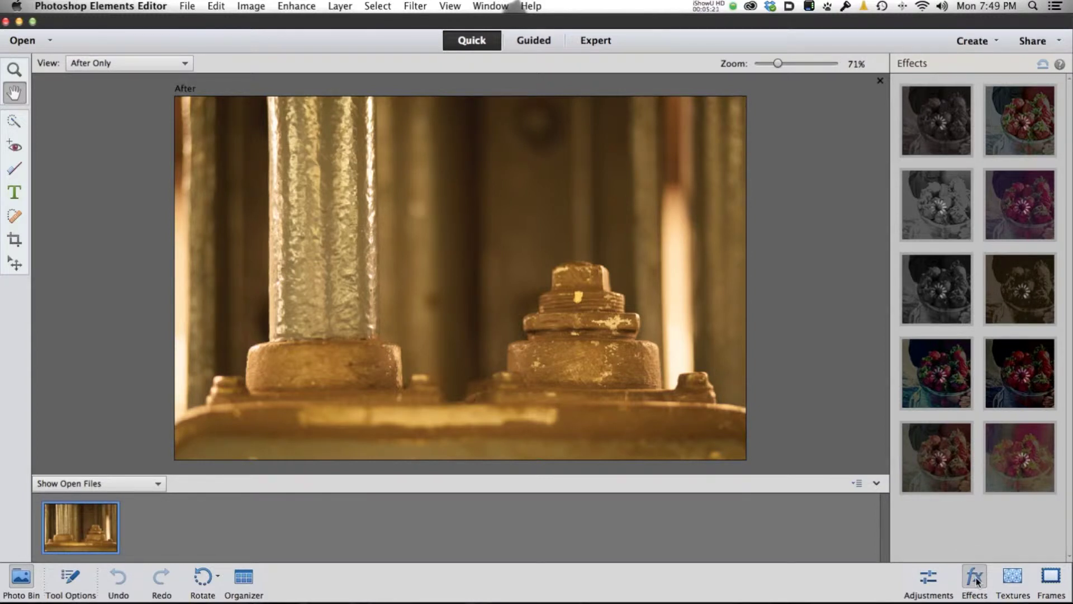
pyautogui.click(942, 125)
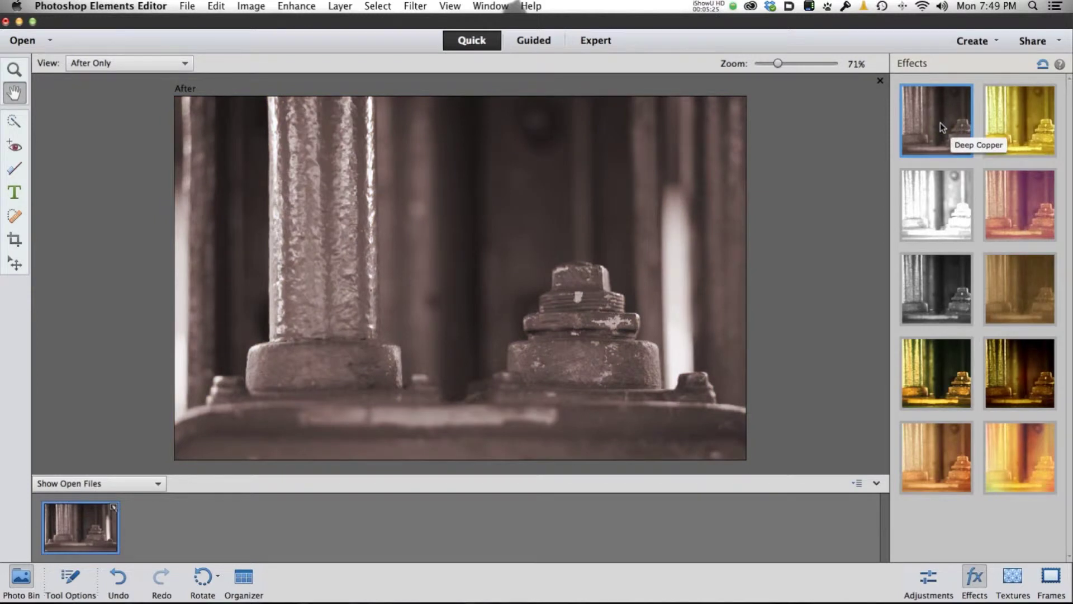
pyautogui.click(1006, 130)
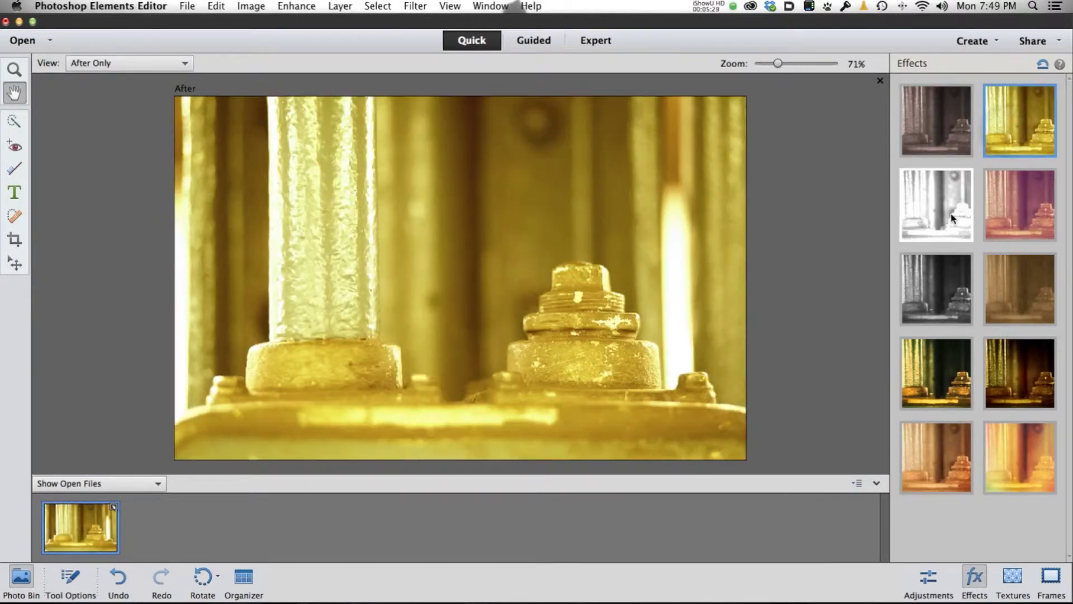
pyautogui.click(953, 218)
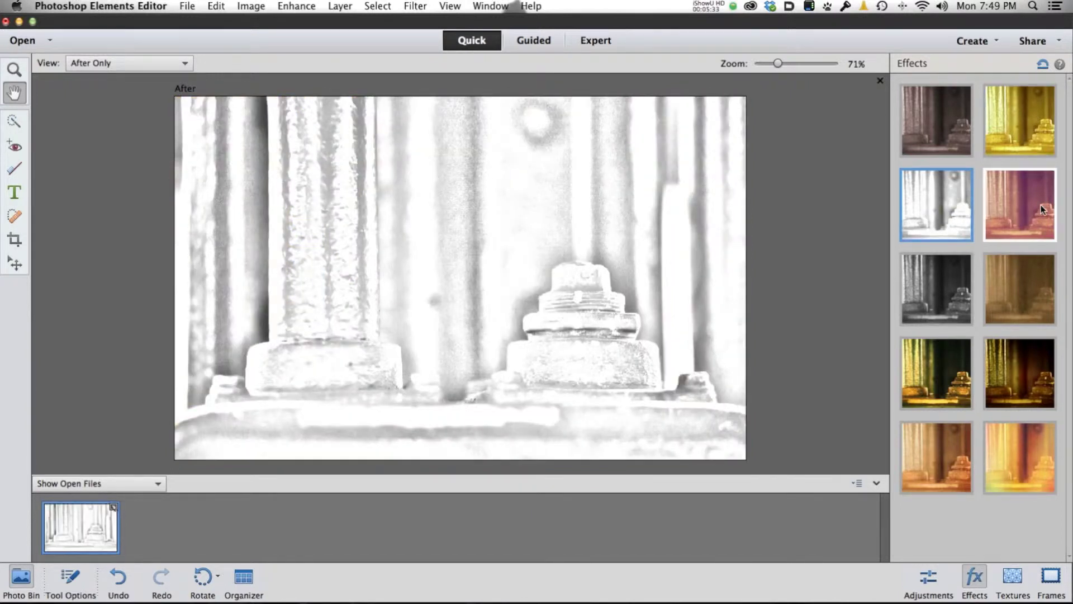
pyautogui.click(1043, 64)
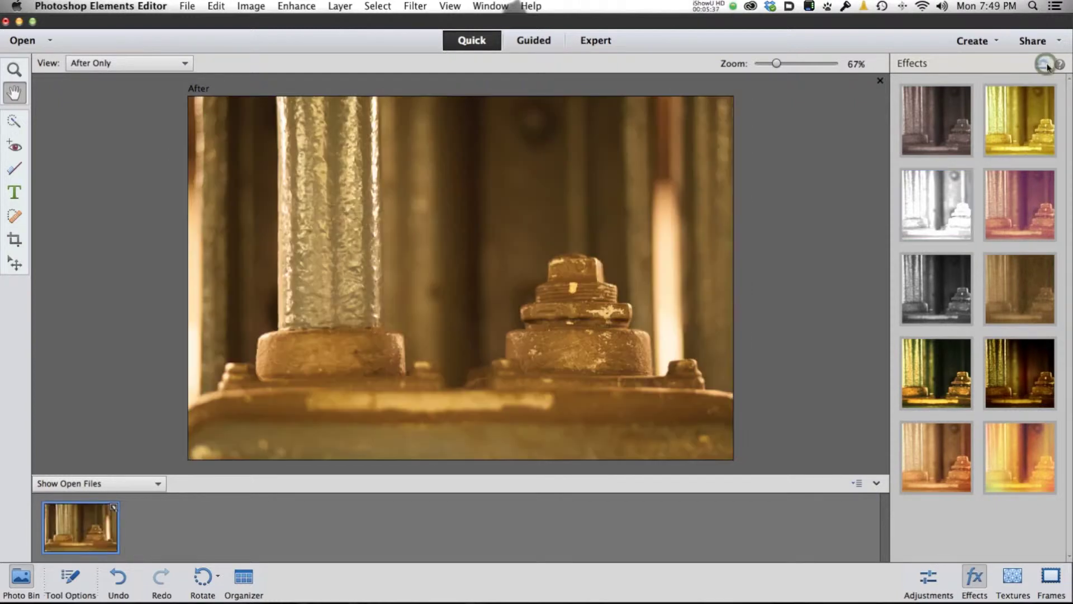
# Try a beige texture and remove it, then add a vintage white frame
pyautogui.click(1016, 581)
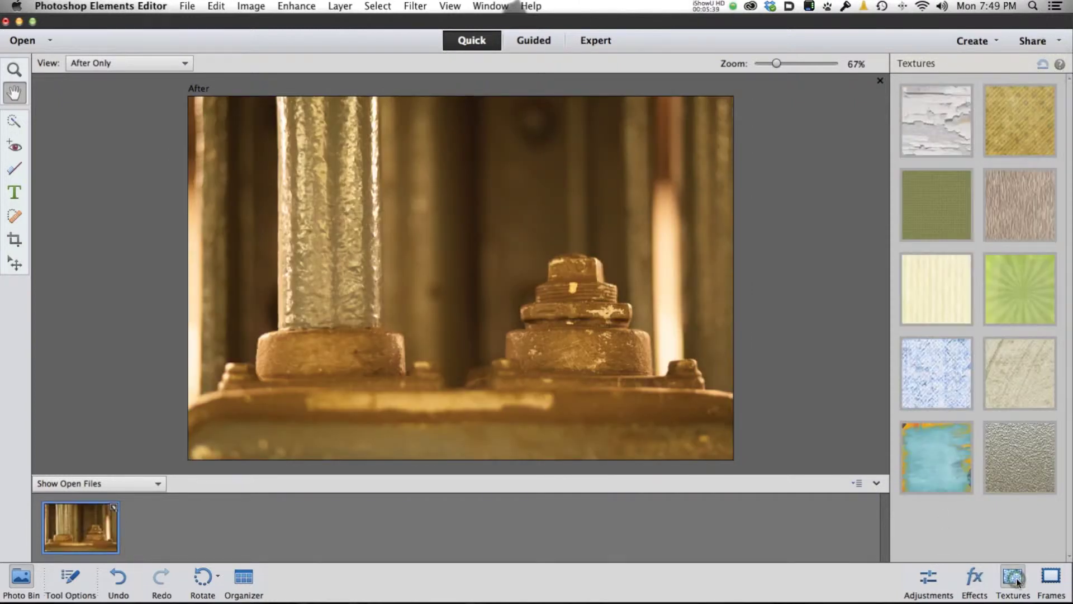
pyautogui.click(1016, 376)
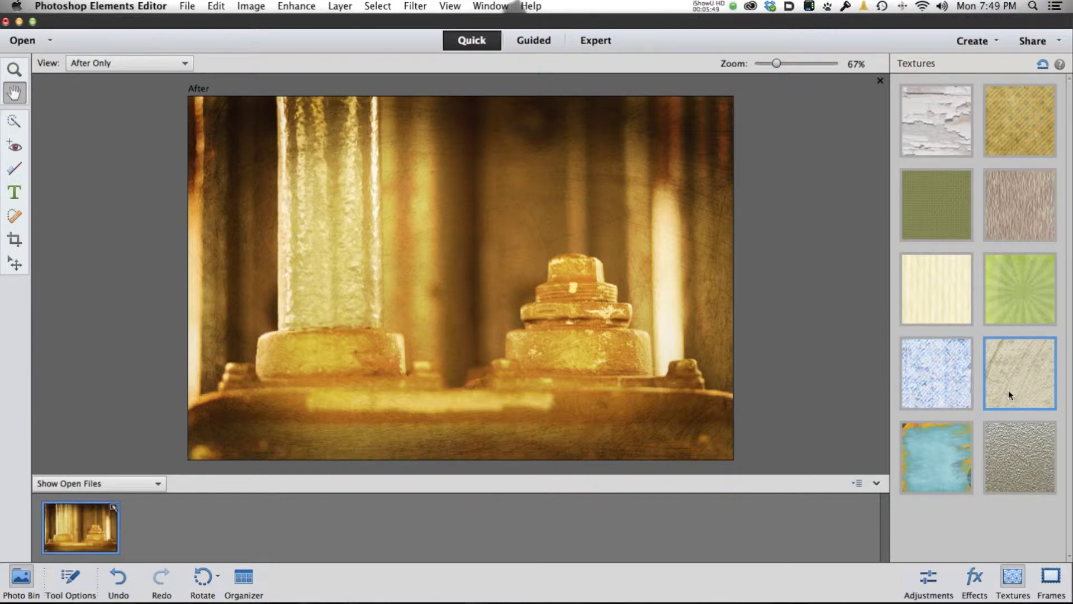
pyautogui.click(1043, 63)
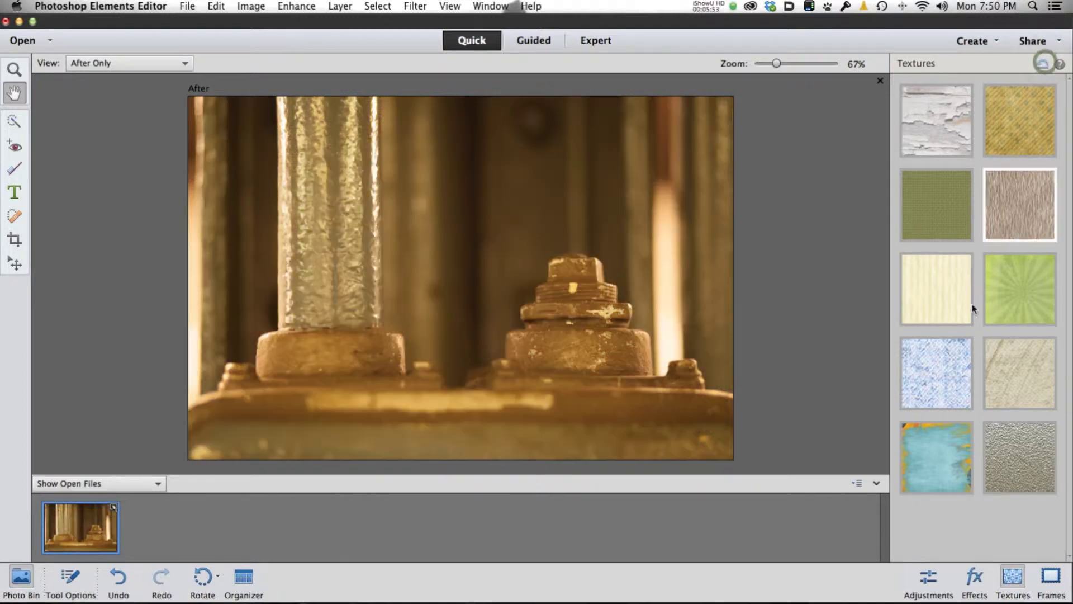
pyautogui.click(1051, 578)
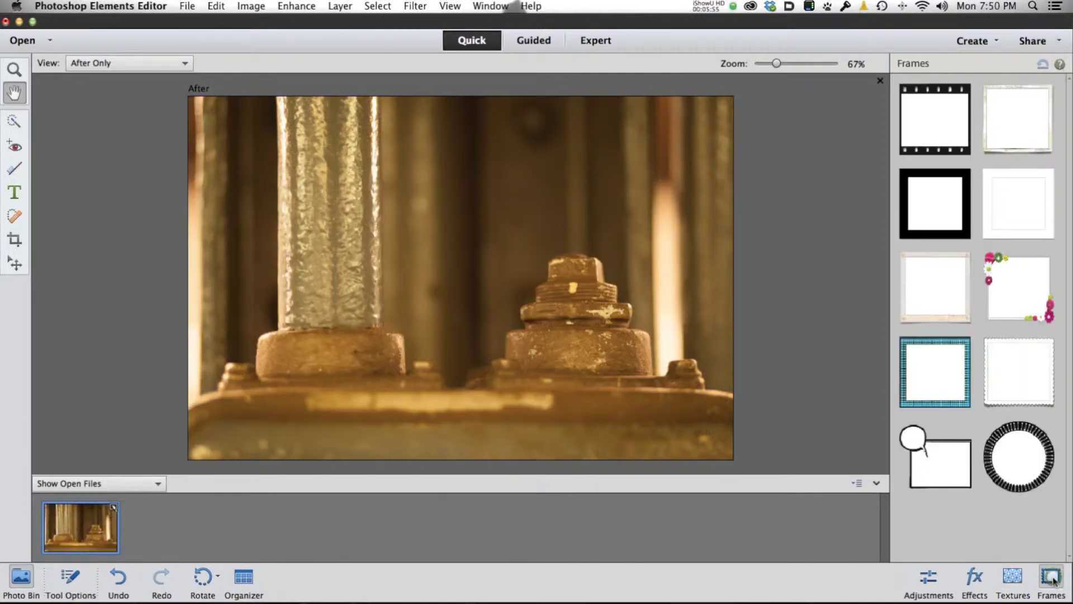
pyautogui.click(1021, 139)
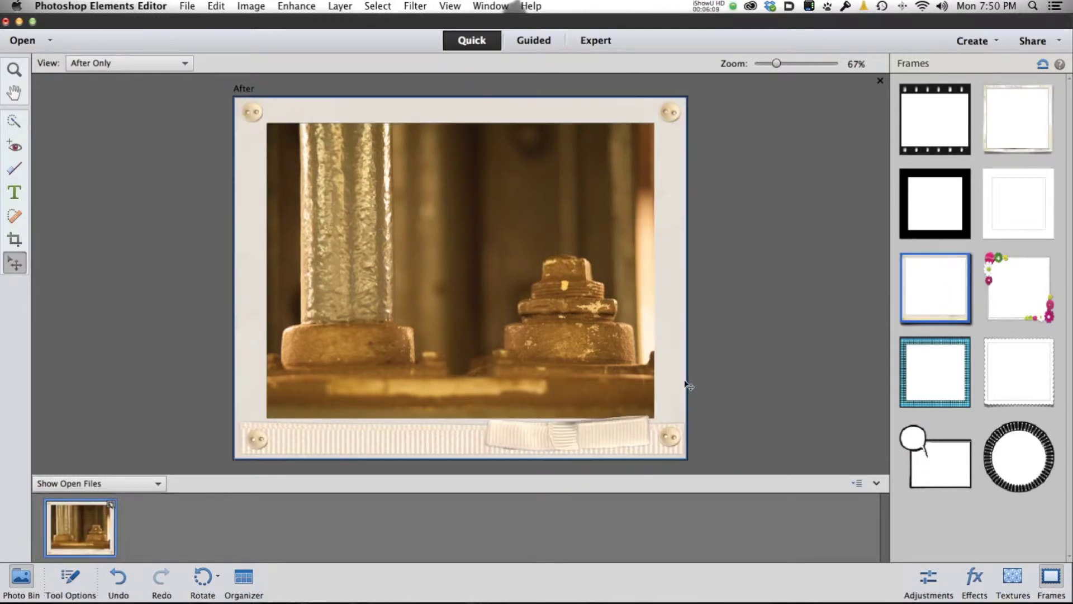
pyautogui.click(928, 580)
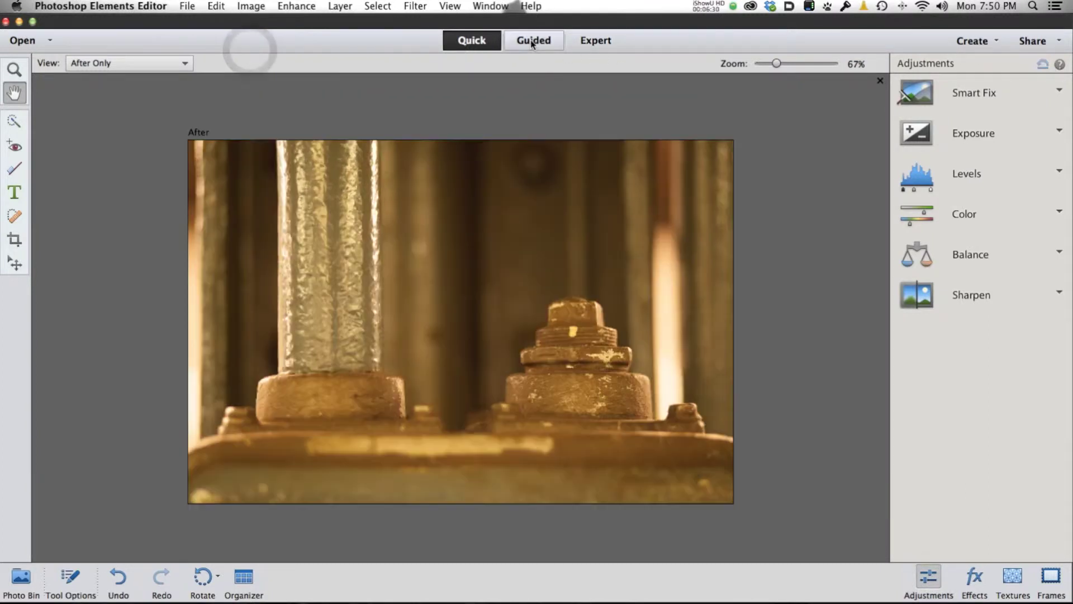
# Switch to Guided mode and collapse the Touchups, Photo Effects and Photo Play sections, re-expanding Touchups
pyautogui.click(532, 41)
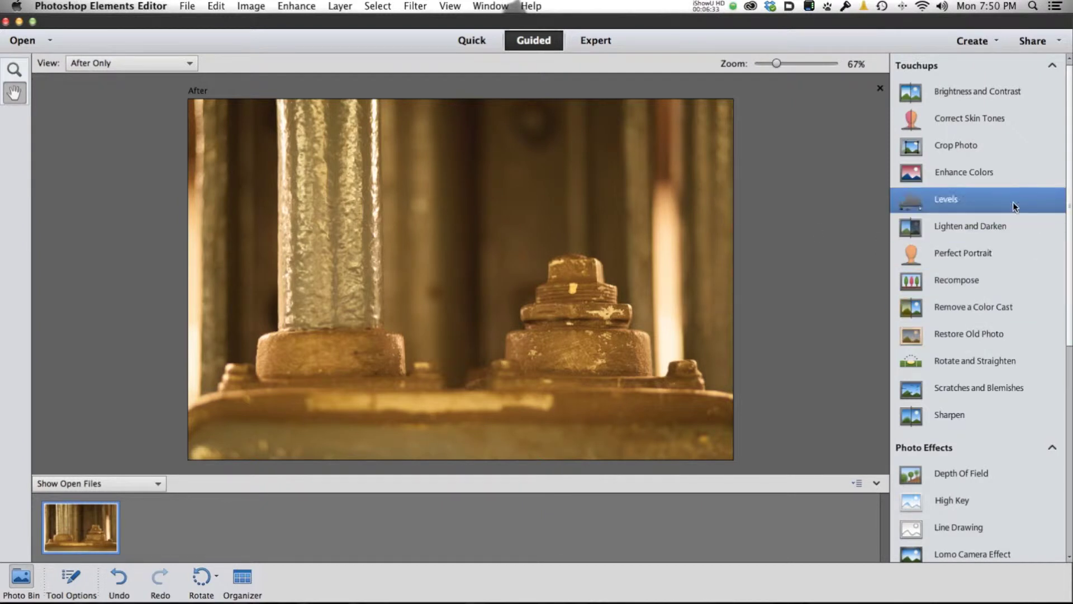
pyautogui.click(1053, 65)
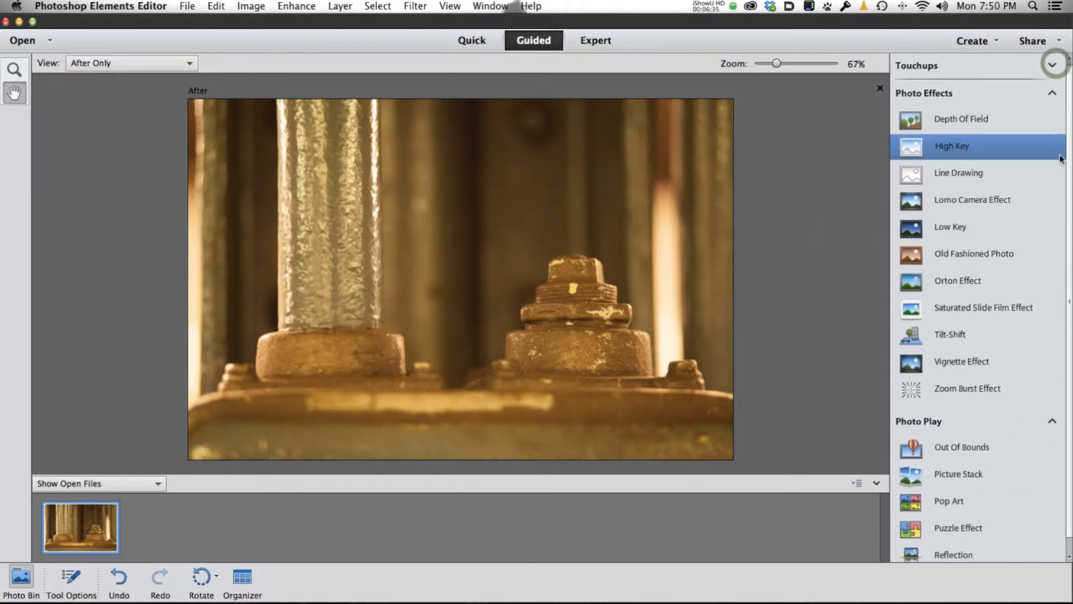
pyautogui.click(1051, 94)
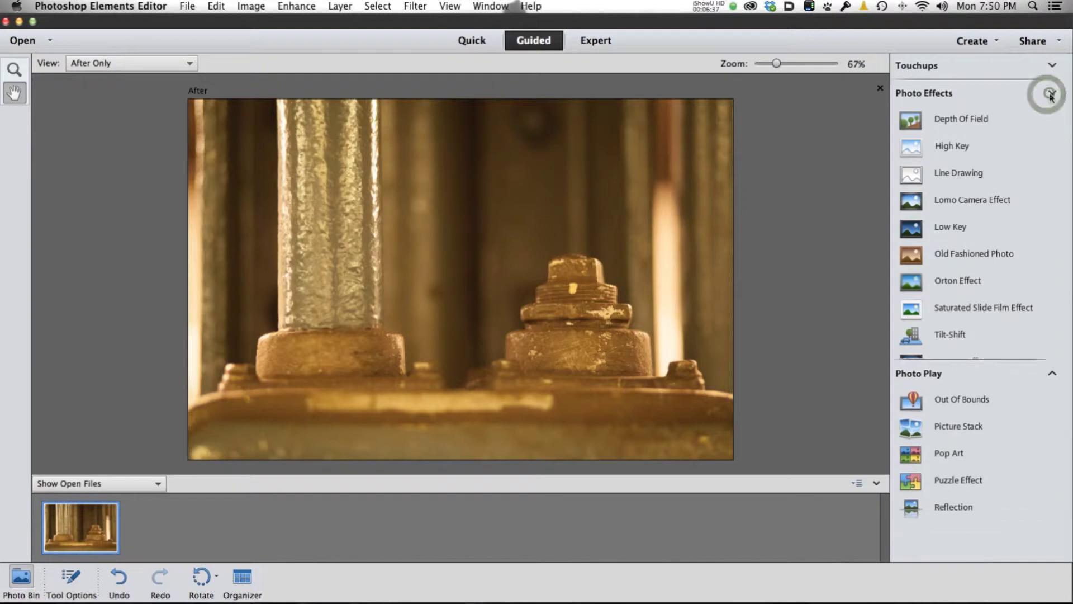
pyautogui.click(1050, 121)
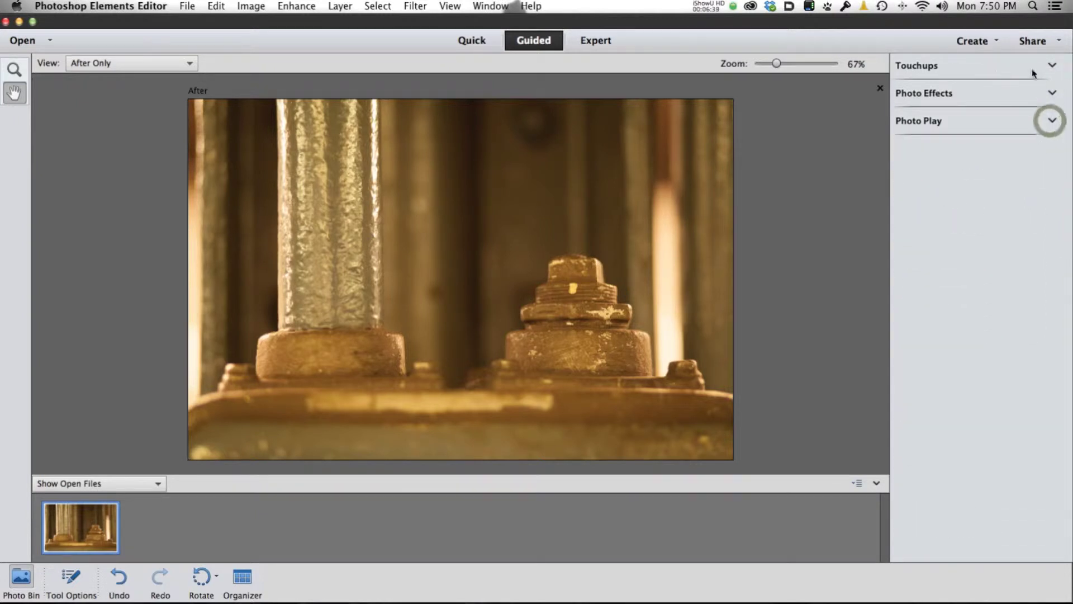
pyautogui.click(1053, 65)
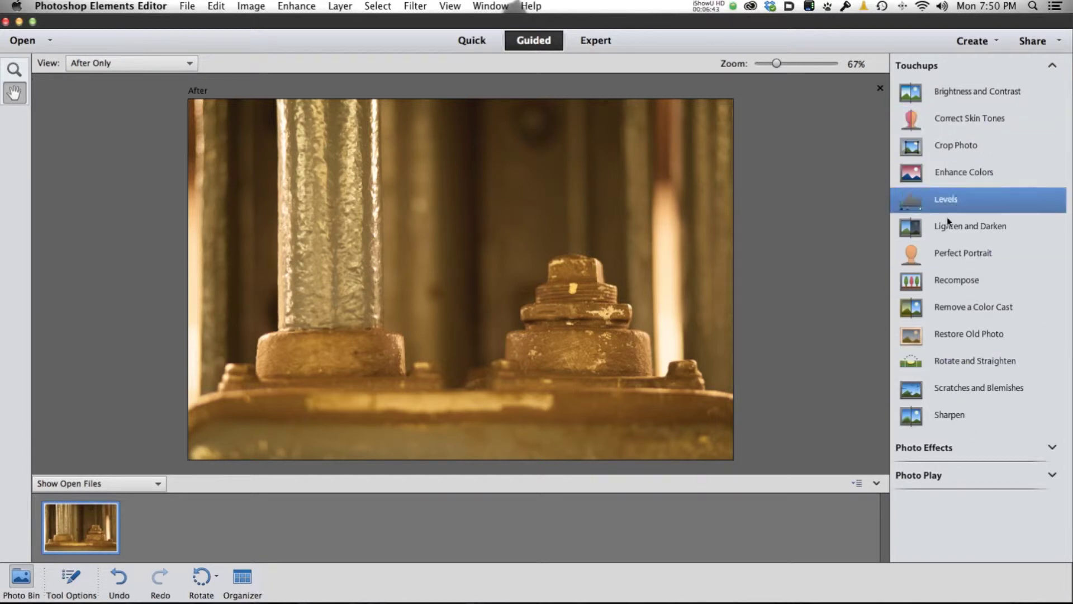
# Try Brightness and Contrast with a brightening drag and Auto Fix, then reset and cancel
pyautogui.click(1014, 90)
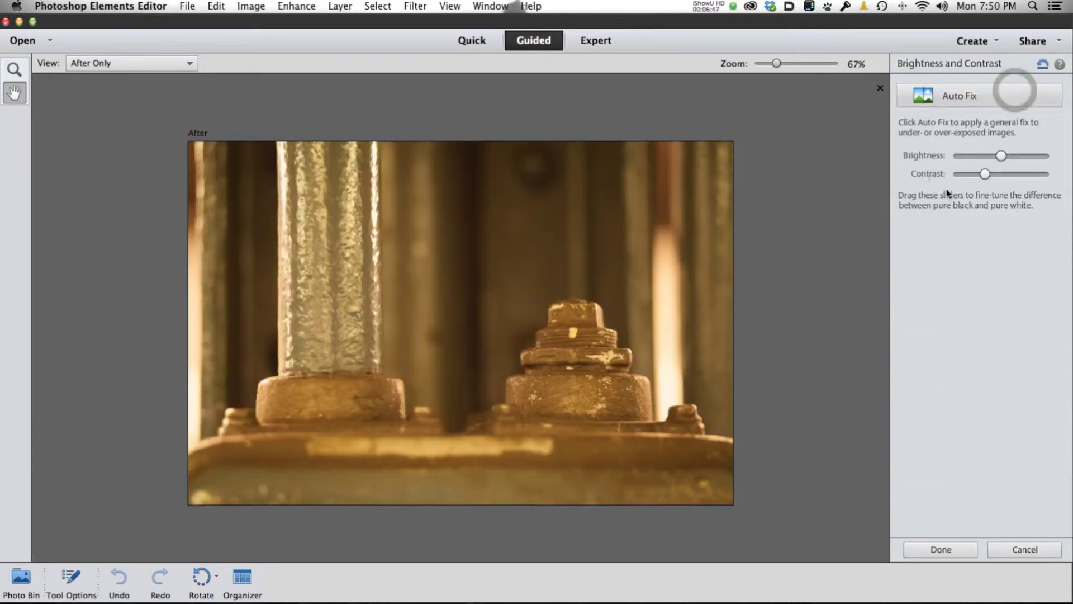
pyautogui.moveTo(1002, 155); pyautogui.dragTo(1013, 176)
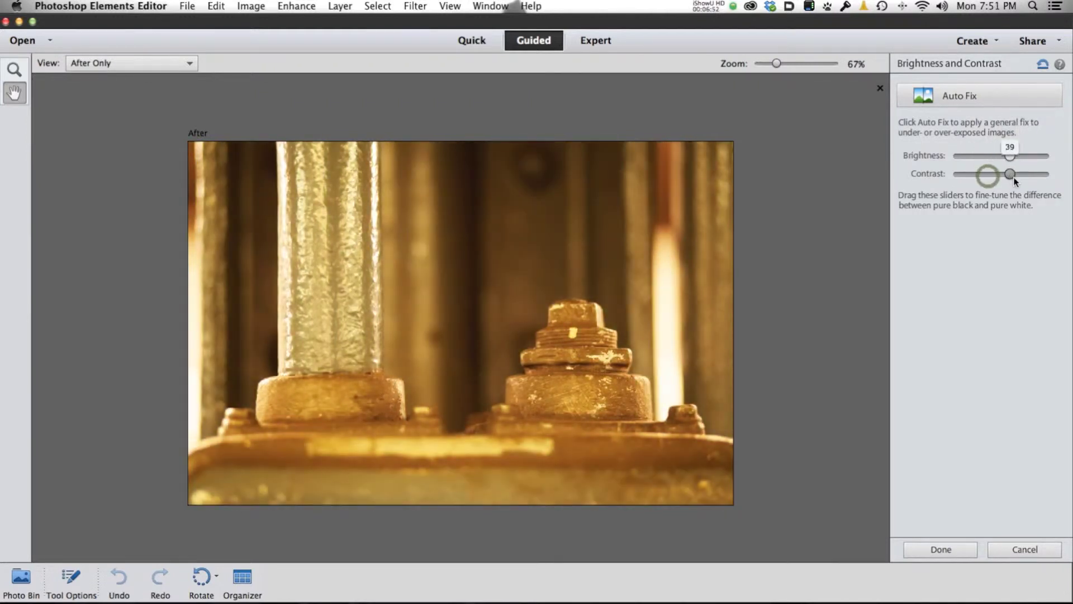
pyautogui.click(971, 96)
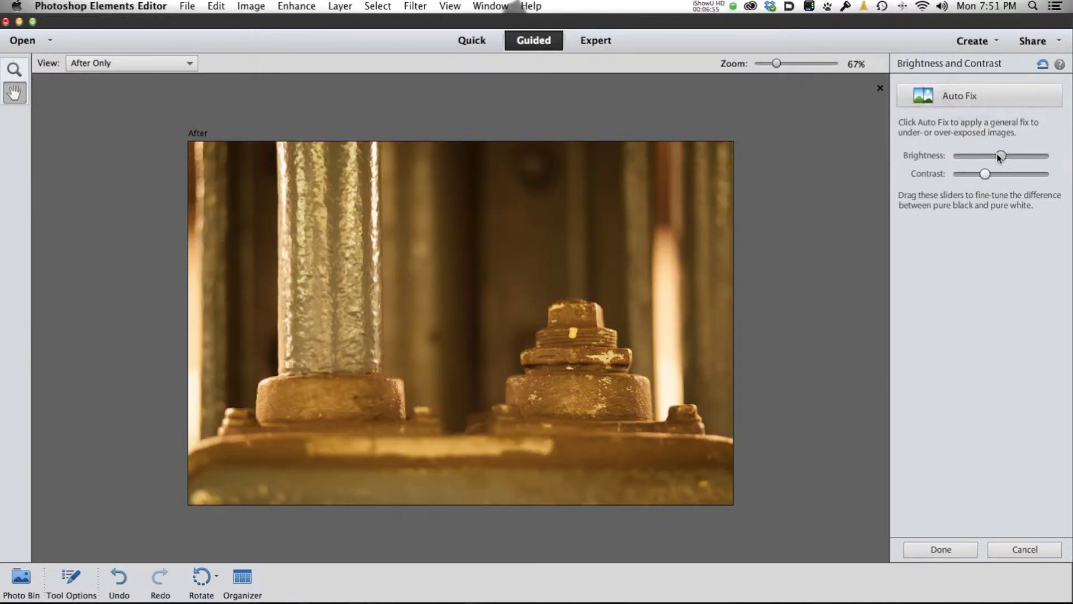
pyautogui.click(1042, 66)
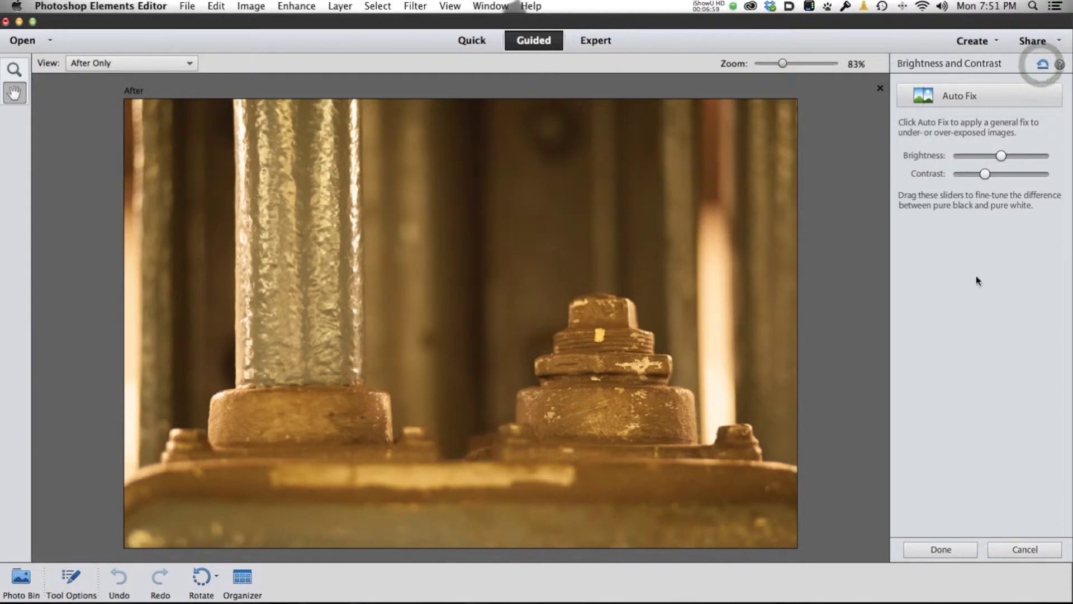
pyautogui.click(1023, 549)
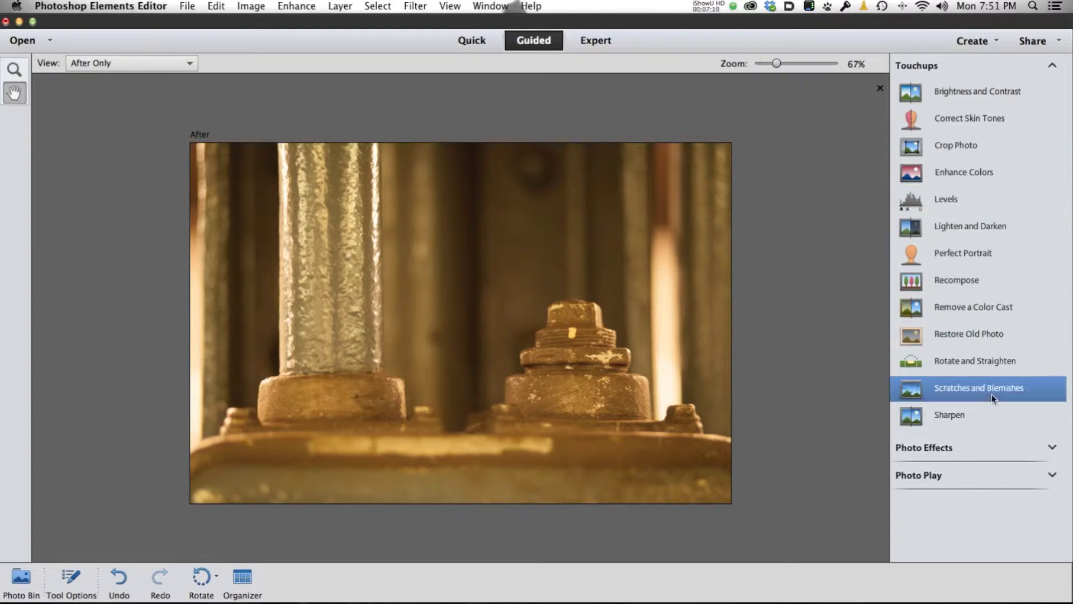
pyautogui.click(930, 284)
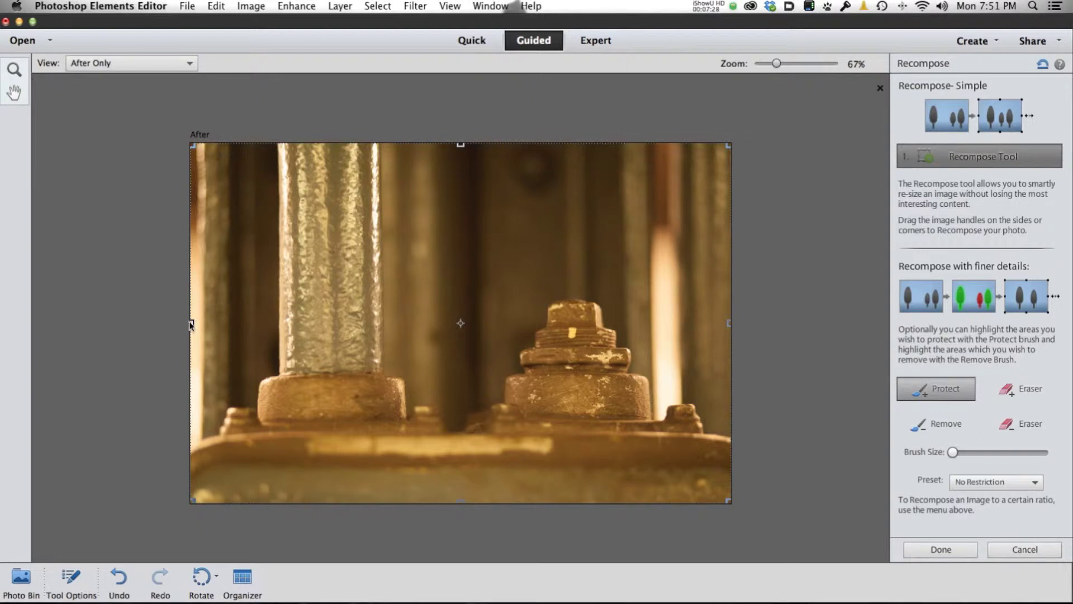
# Squeeze the photo narrower from the left and enlarge the brush slightly
pyautogui.moveTo(192, 323); pyautogui.dragTo(330, 323)
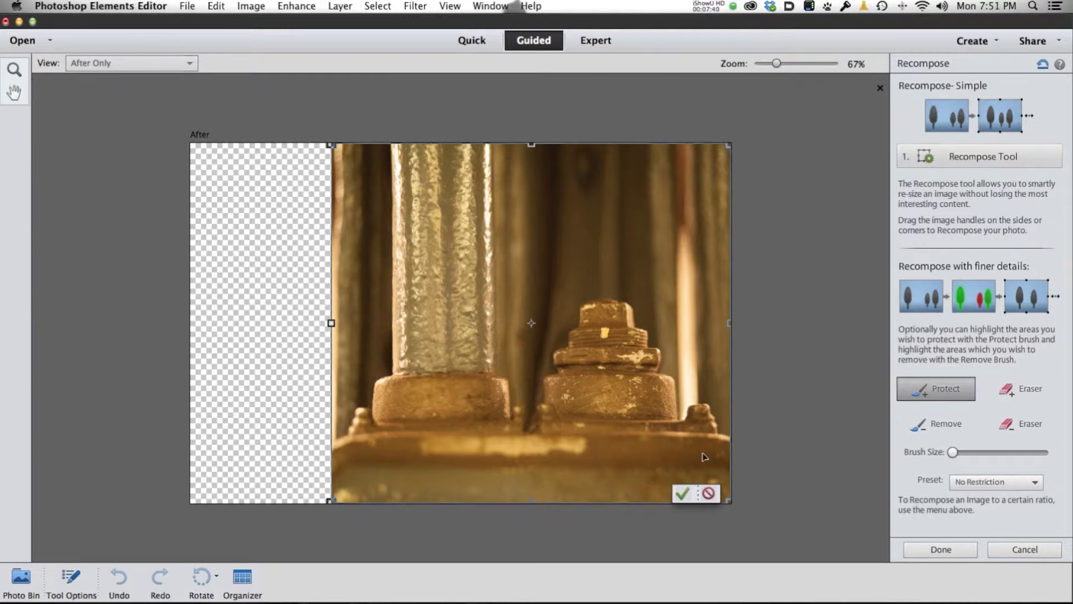
pyautogui.click(682, 494)
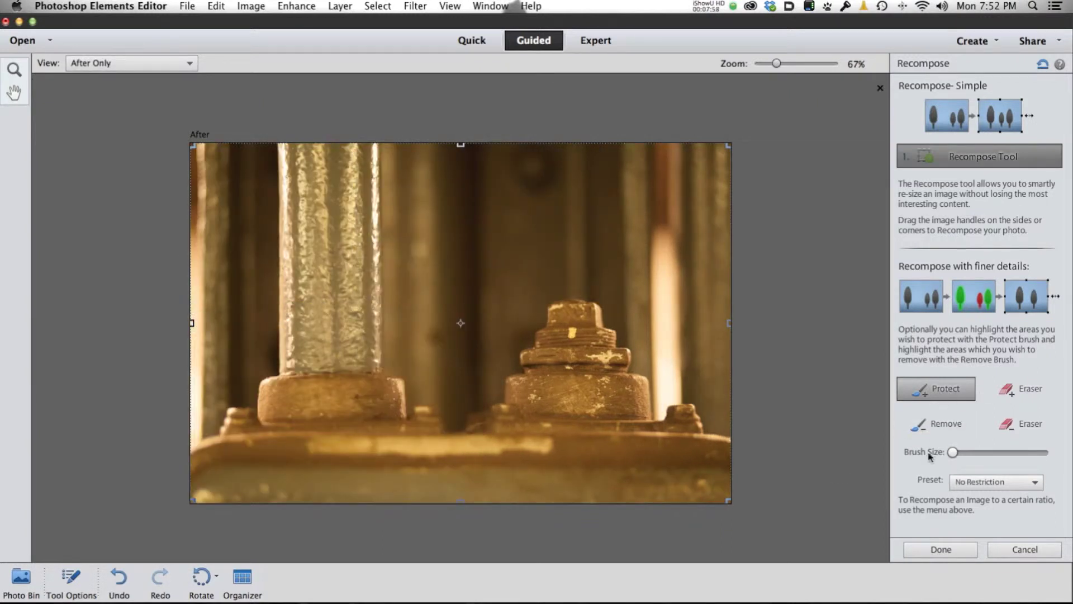
pyautogui.moveTo(954, 454); pyautogui.dragTo(956, 451)
# Protect the left pillar and right-hand nut, then narrow the image keeping them intact
pyautogui.moveTo(370, 160)
pyautogui.mouseDown()
pyautogui.moveTo(374, 360)
pyautogui.moveTo(375, 381)
pyautogui.moveTo(391, 392)
pyautogui.moveTo(321, 408)
pyautogui.moveTo(303, 400)
pyautogui.moveTo(330, 383)
pyautogui.moveTo(298, 380)
pyautogui.moveTo(273, 406)
pyautogui.mouseUp()
pyautogui.moveTo(285, 370)
pyautogui.mouseDown()
pyautogui.moveTo(295, 139)
pyautogui.moveTo(335, 149)
pyautogui.moveTo(320, 358)
pyautogui.moveTo(330, 384)
pyautogui.moveTo(348, 302)
pyautogui.moveTo(353, 120)
pyautogui.mouseUp()
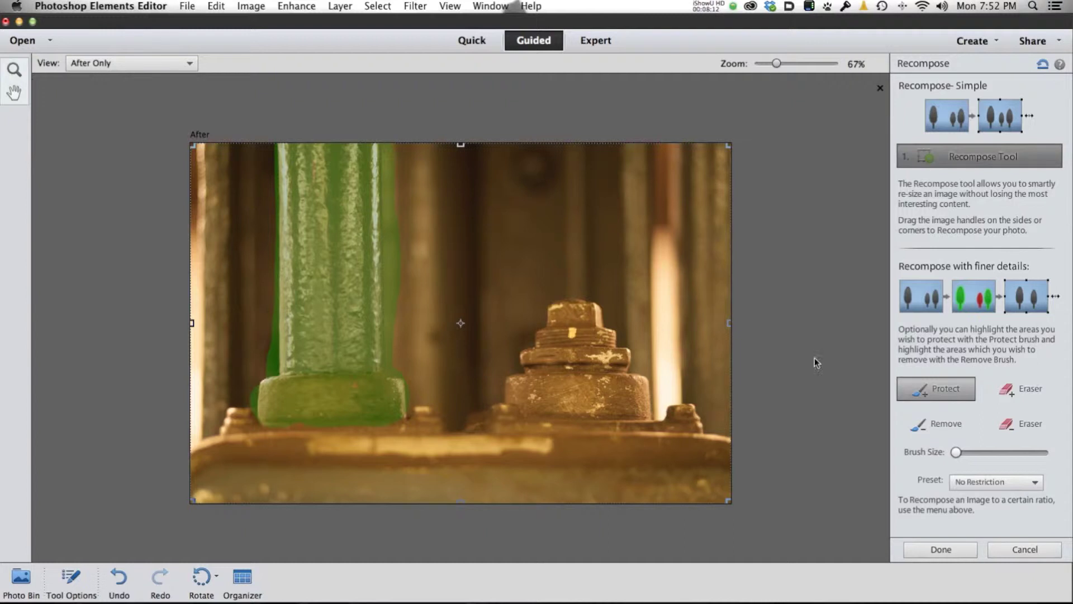
pyautogui.moveTo(576, 314)
pyautogui.mouseDown()
pyautogui.moveTo(548, 341)
pyautogui.moveTo(617, 342)
pyautogui.moveTo(537, 357)
pyautogui.moveTo(624, 356)
pyautogui.moveTo(643, 403)
pyautogui.moveTo(591, 415)
pyautogui.moveTo(510, 404)
pyautogui.moveTo(588, 390)
pyautogui.mouseUp()
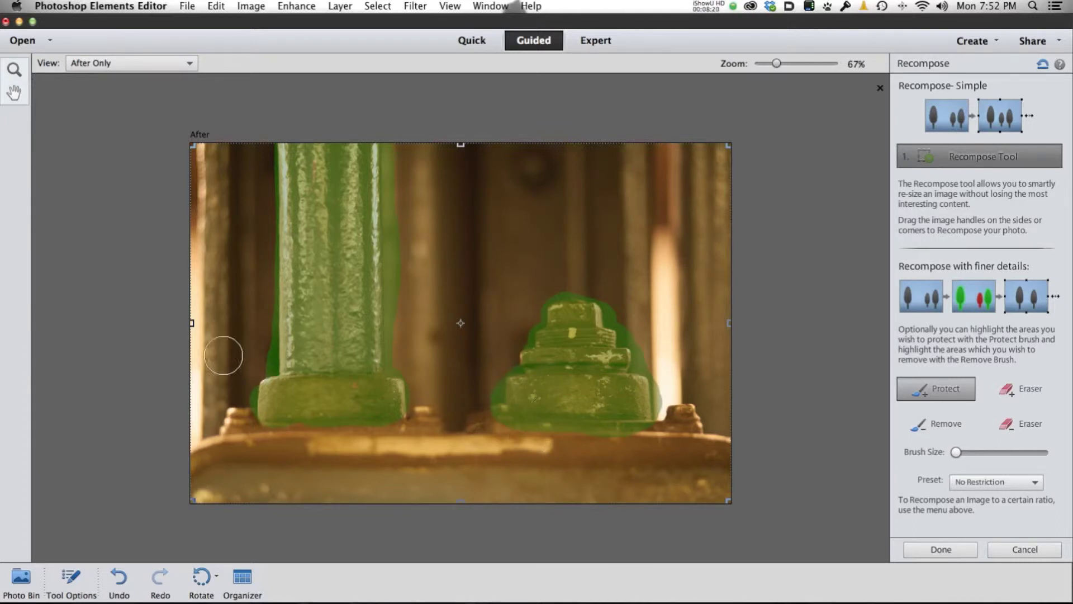
pyautogui.moveTo(192, 323)
pyautogui.mouseDown()
pyautogui.moveTo(416, 332)
pyautogui.moveTo(188, 321)
pyautogui.mouseUp()
pyautogui.click(708, 494)
# Mark the left pillar with the Remove brush, narrow the image, then discard the preview
pyautogui.click(947, 427)
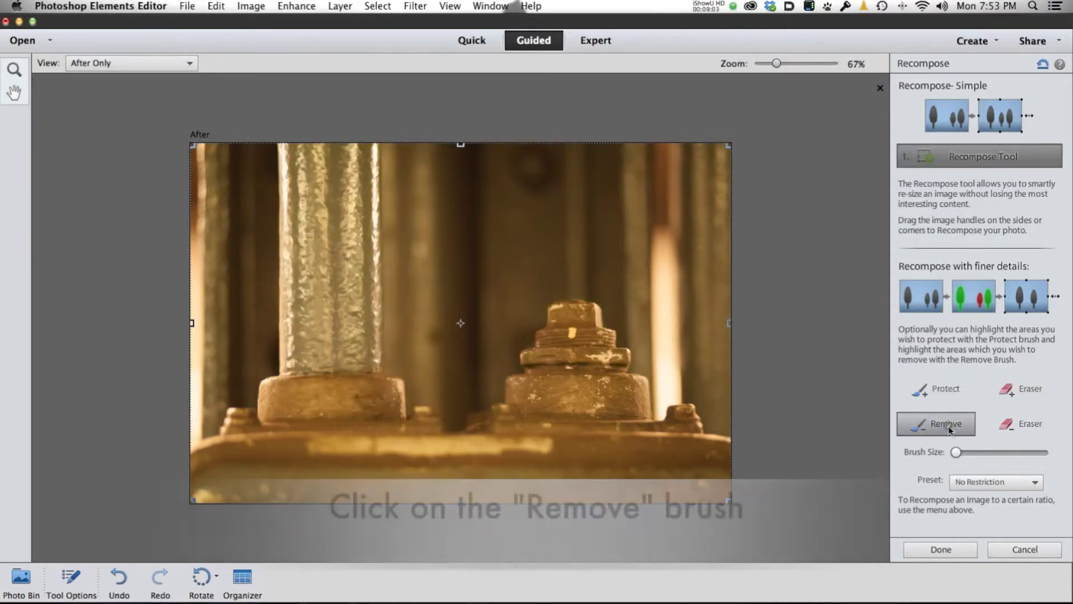
pyautogui.click(947, 428)
pyautogui.moveTo(362, 152)
pyautogui.mouseDown()
pyautogui.moveTo(366, 378)
pyautogui.moveTo(385, 384)
pyautogui.moveTo(392, 405)
pyautogui.moveTo(300, 409)
pyautogui.moveTo(273, 392)
pyautogui.moveTo(274, 400)
pyautogui.moveTo(270, 385)
pyautogui.moveTo(320, 376)
pyautogui.moveTo(305, 375)
pyautogui.moveTo(293, 335)
pyautogui.moveTo(302, 142)
pyautogui.moveTo(326, 166)
pyautogui.moveTo(313, 399)
pyautogui.moveTo(353, 242)
pyautogui.moveTo(356, 167)
pyautogui.moveTo(350, 383)
pyautogui.moveTo(323, 316)
pyautogui.moveTo(289, 148)
pyautogui.moveTo(335, 144)
pyautogui.mouseUp()
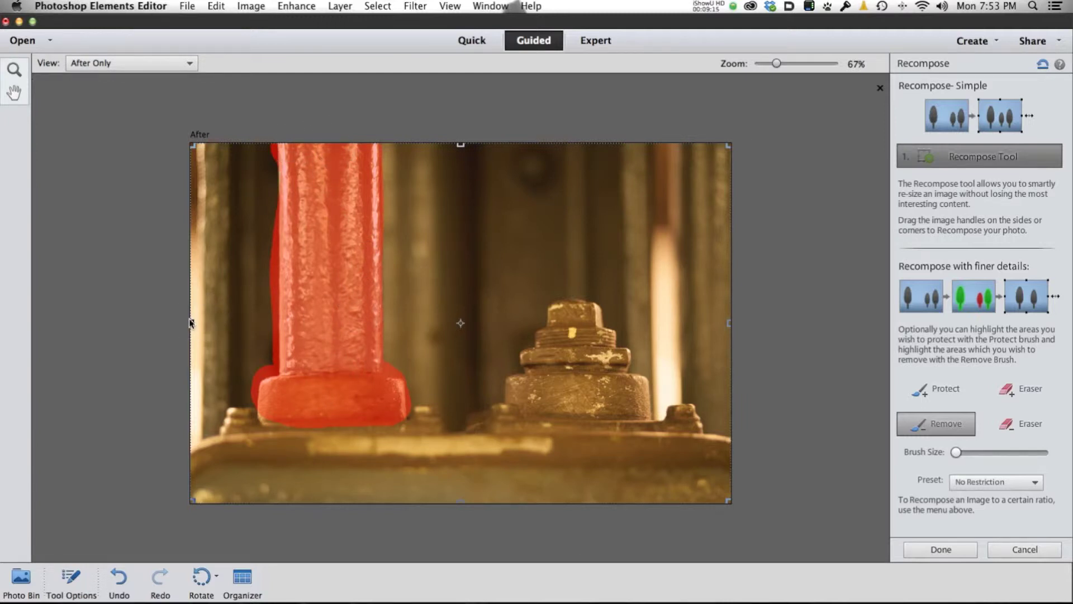
pyautogui.moveTo(192, 323); pyautogui.dragTo(302, 323)
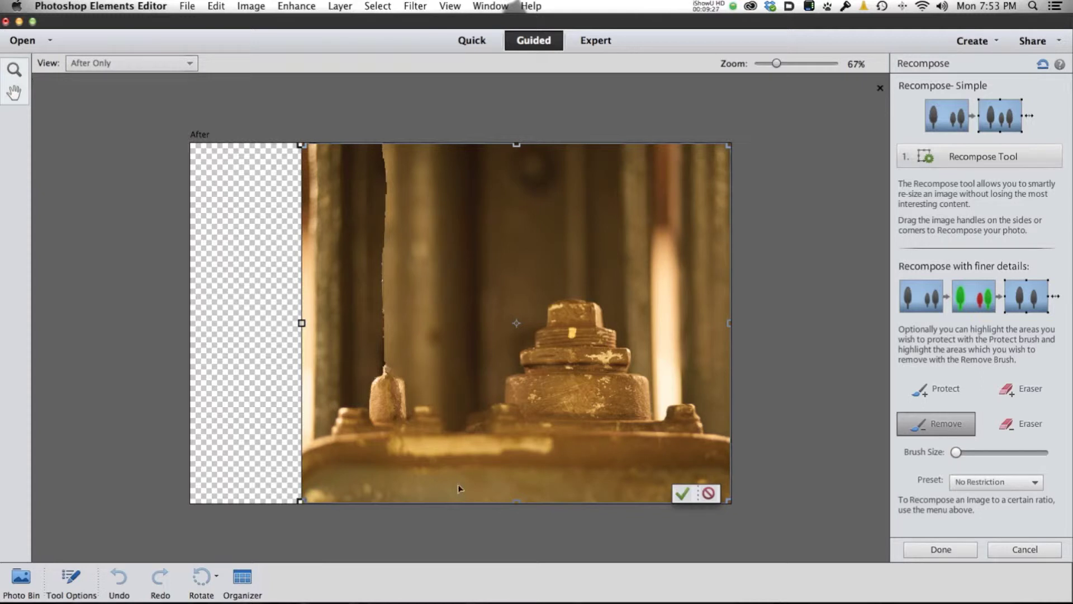
pyautogui.click(707, 493)
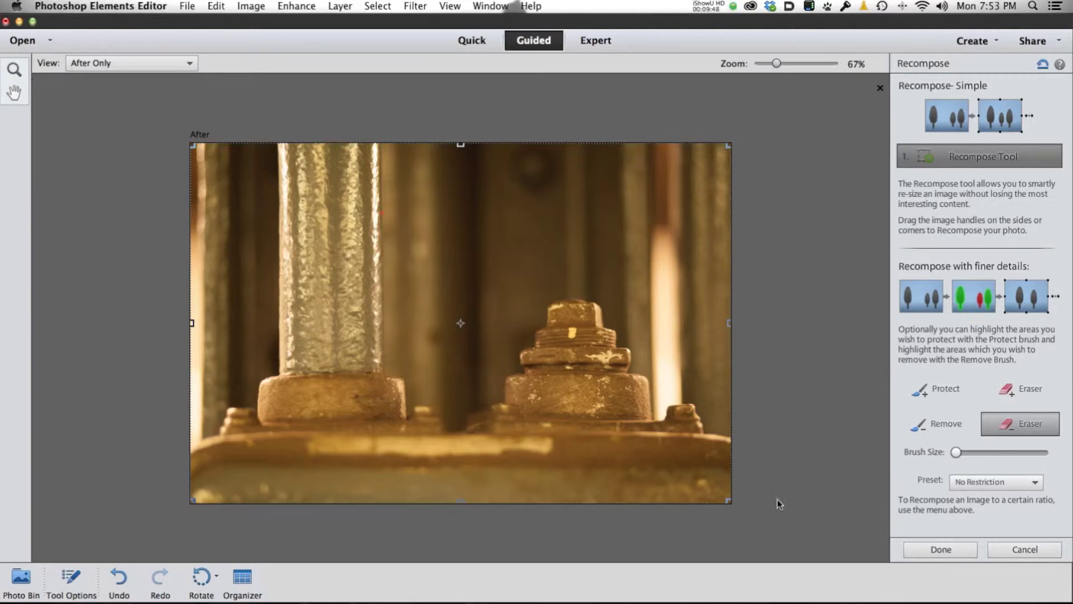
# Leave Recompose unchanged and open the Zoom Burst Effect from the Photo Effects list
pyautogui.click(1024, 548)
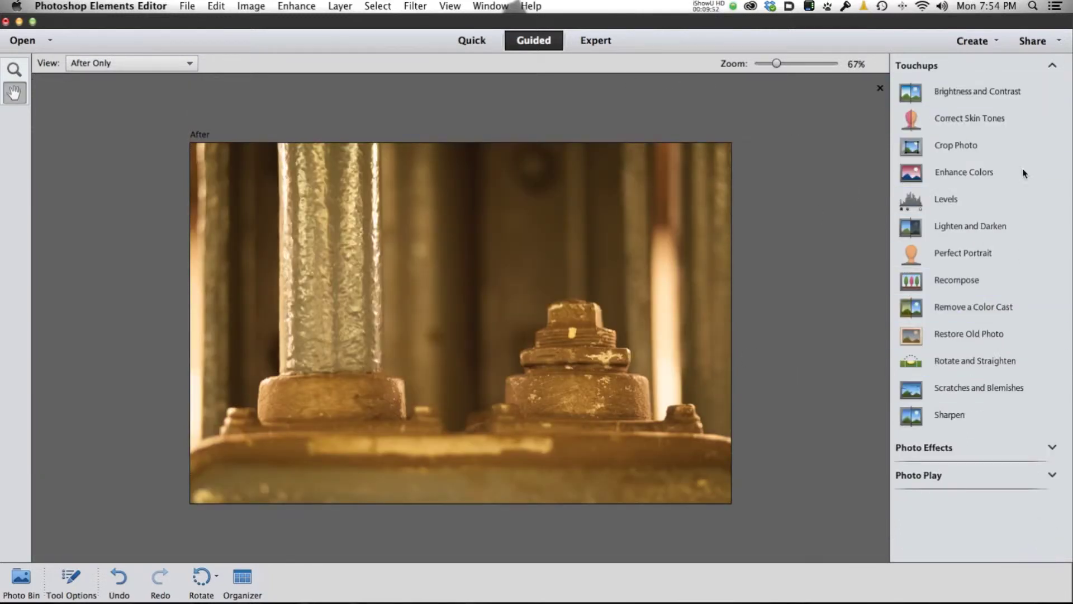
pyautogui.click(1052, 66)
pyautogui.click(1052, 93)
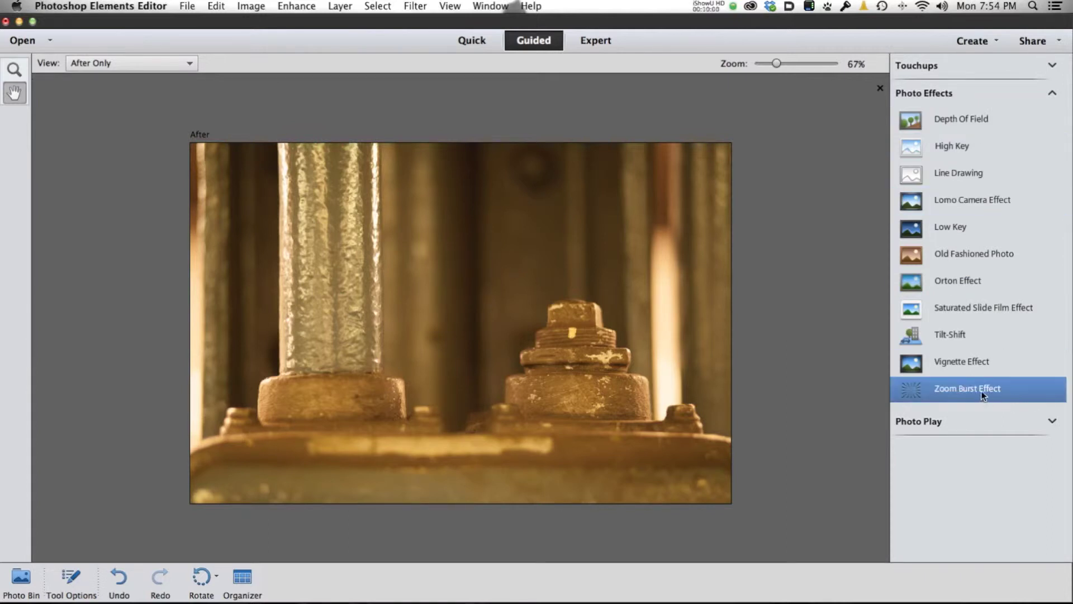
pyautogui.click(939, 394)
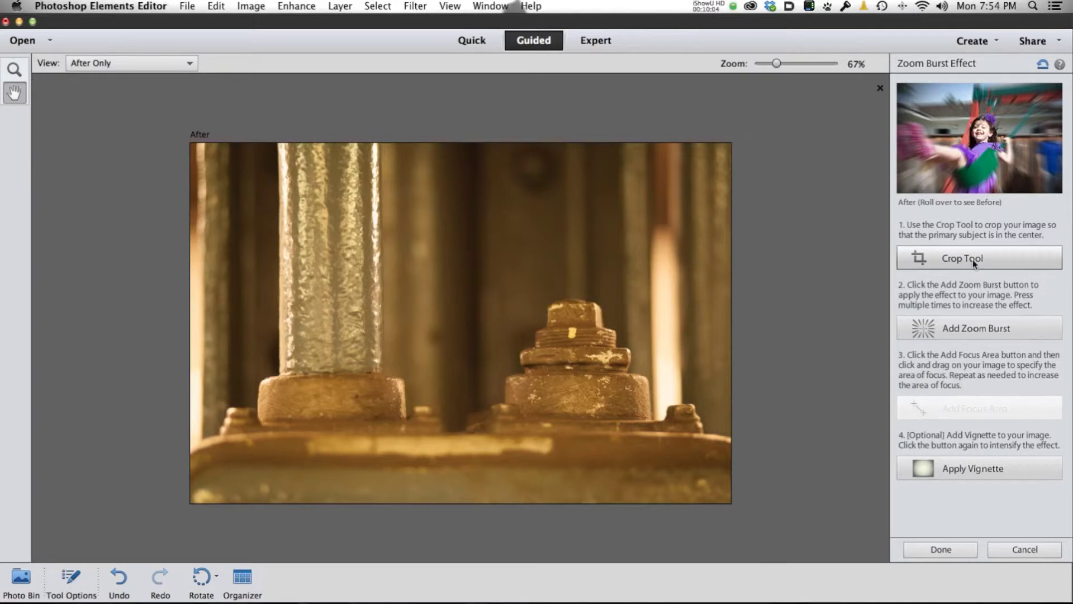
# Apply a zoom burst focused on the right-hand nut with a vignette, then cancel it
pyautogui.click(996, 328)
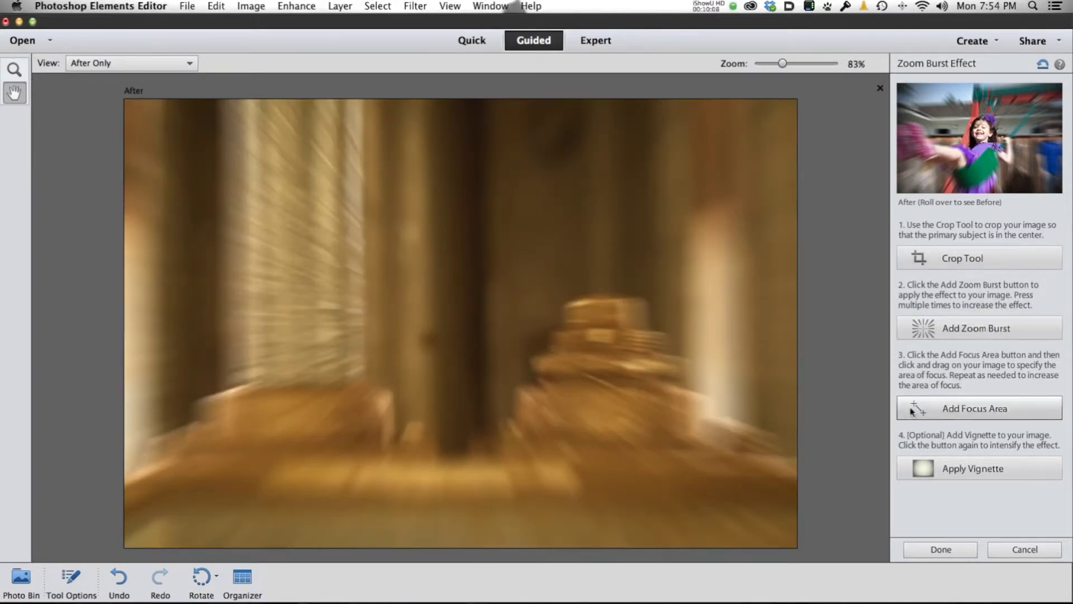
pyautogui.click(963, 416)
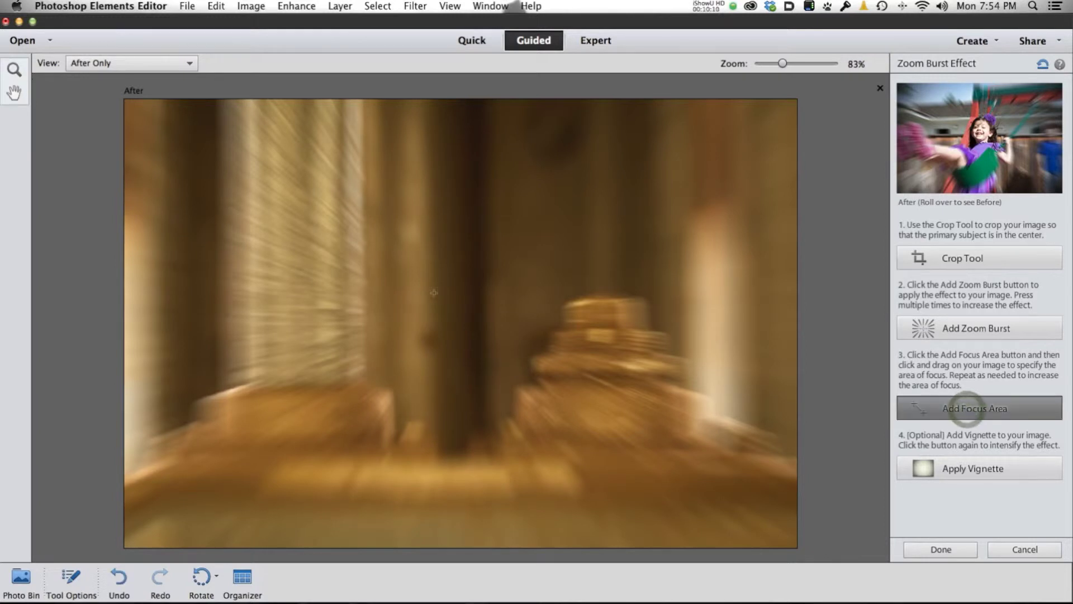
pyautogui.moveTo(601, 336); pyautogui.dragTo(576, 377)
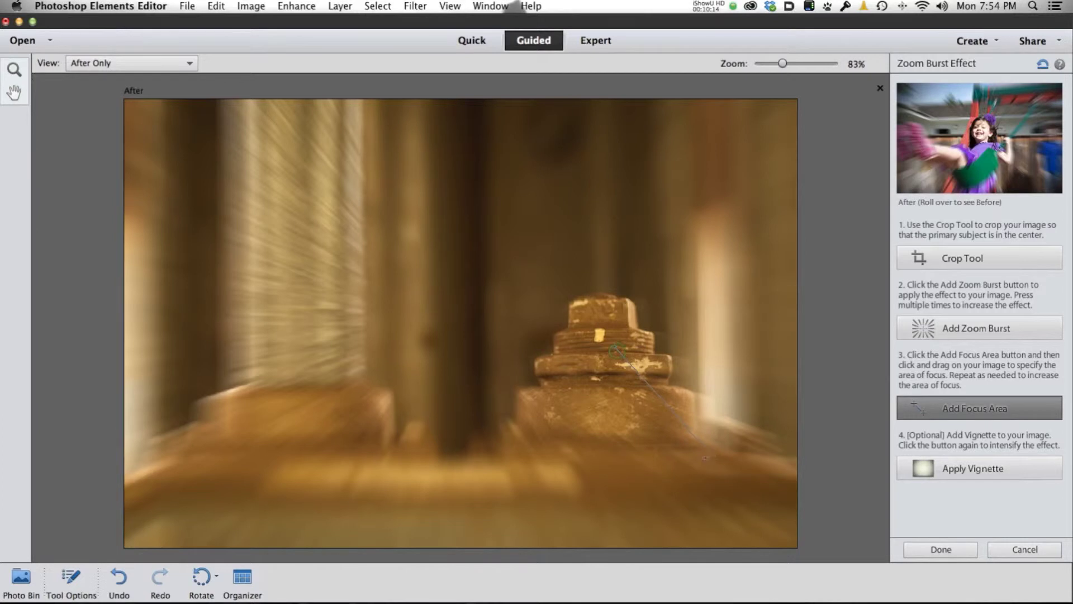
pyautogui.moveTo(705, 458); pyautogui.dragTo(705, 458)
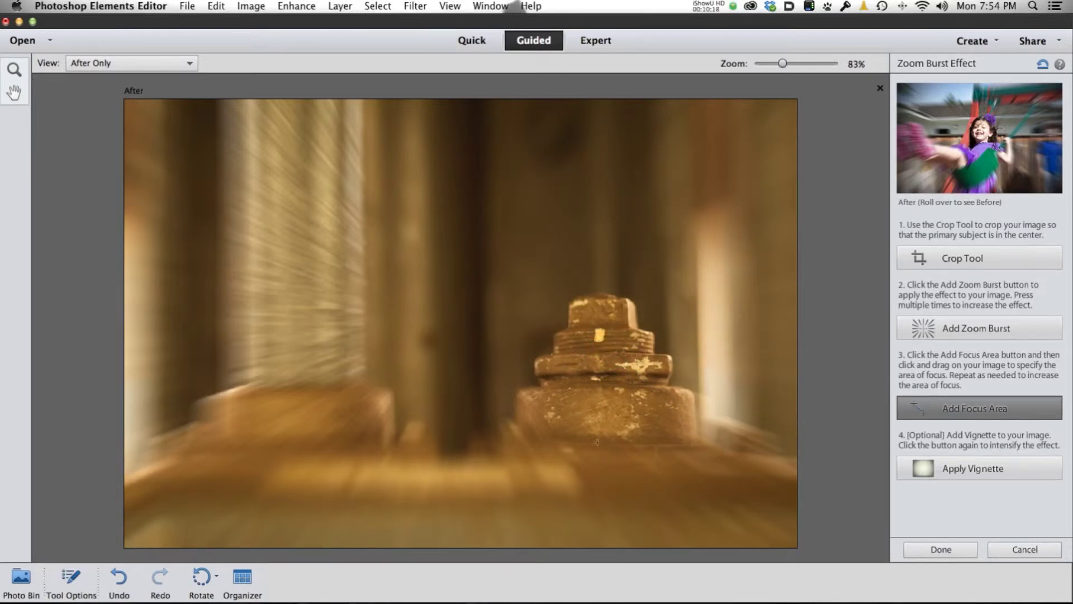
pyautogui.click(1024, 471)
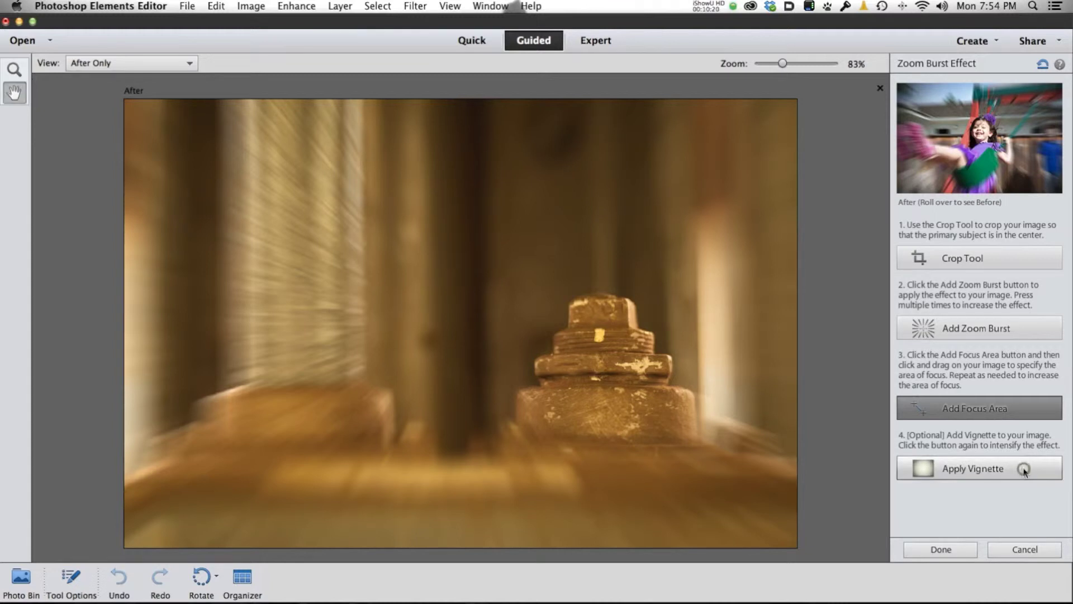
pyautogui.click(942, 551)
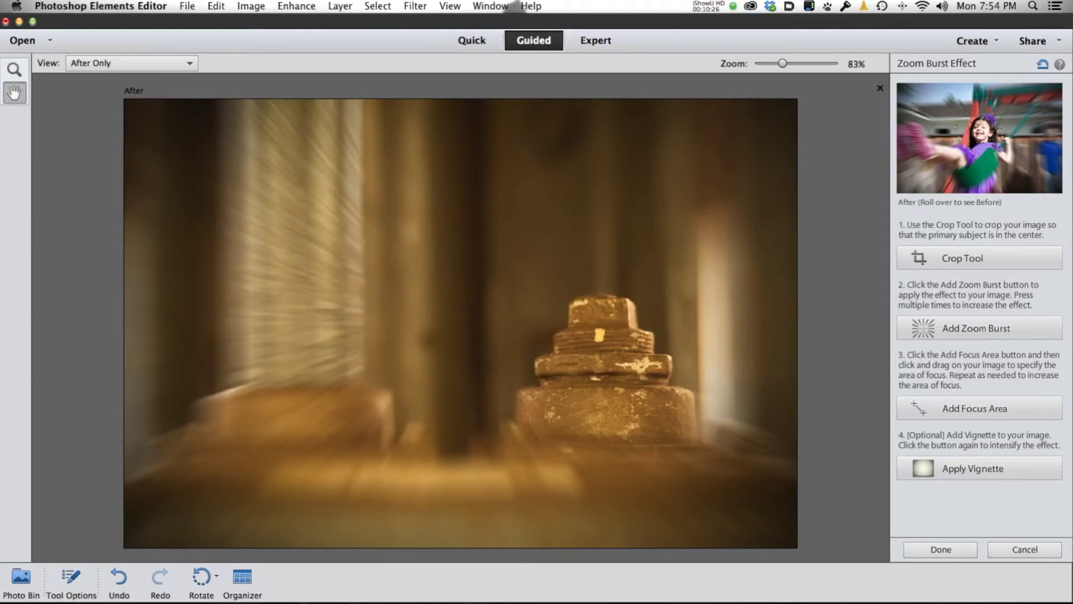
pyautogui.click(1022, 549)
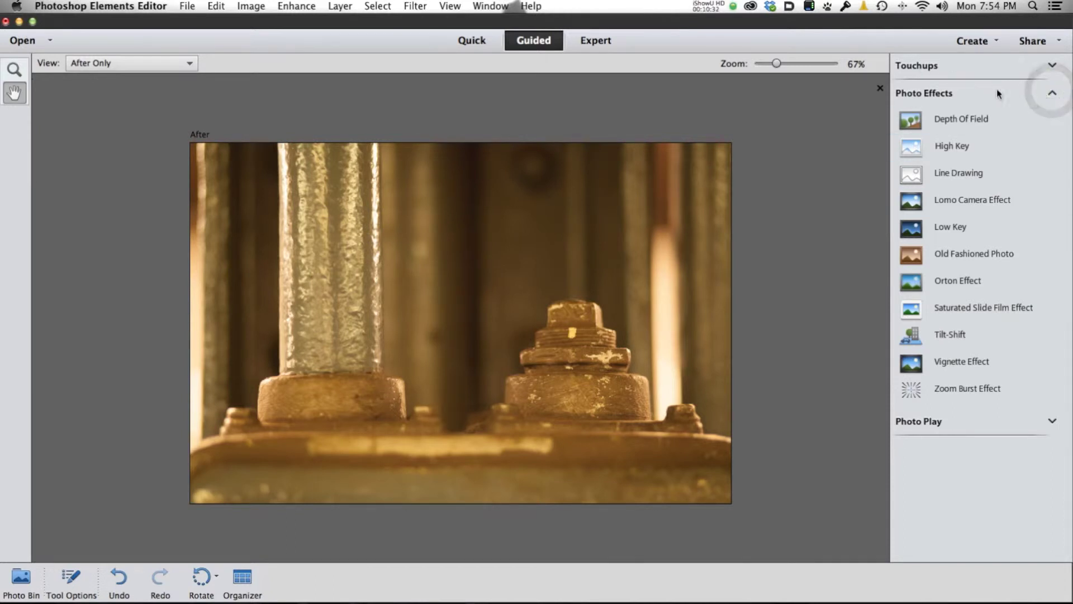
# Expand Photo Play, then switch to Expert mode in Basic Workspace with the Layers panel hidden
pyautogui.click(1052, 95)
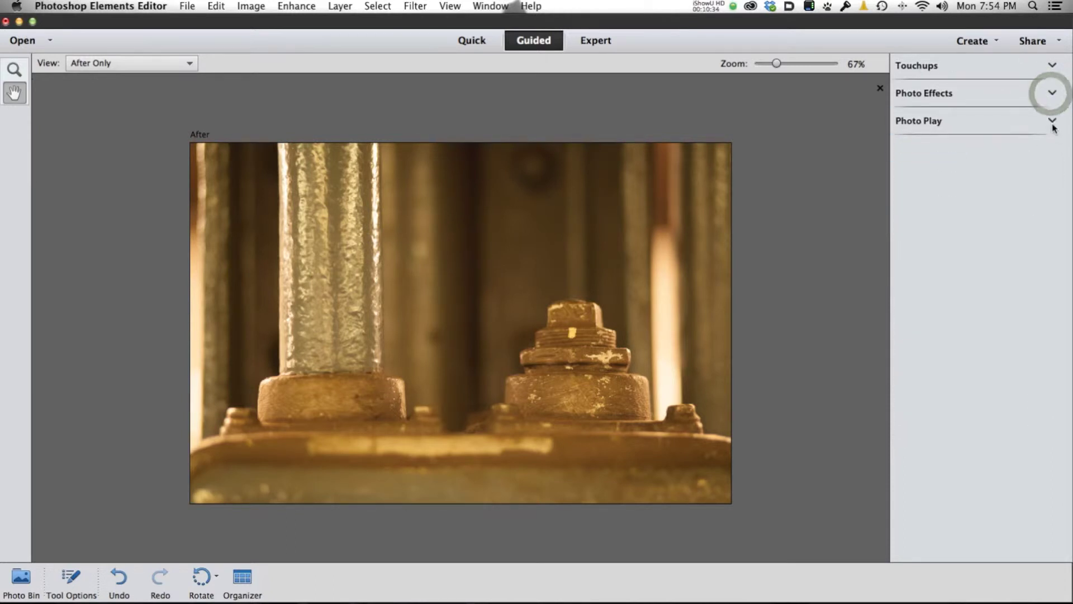
pyautogui.click(1051, 121)
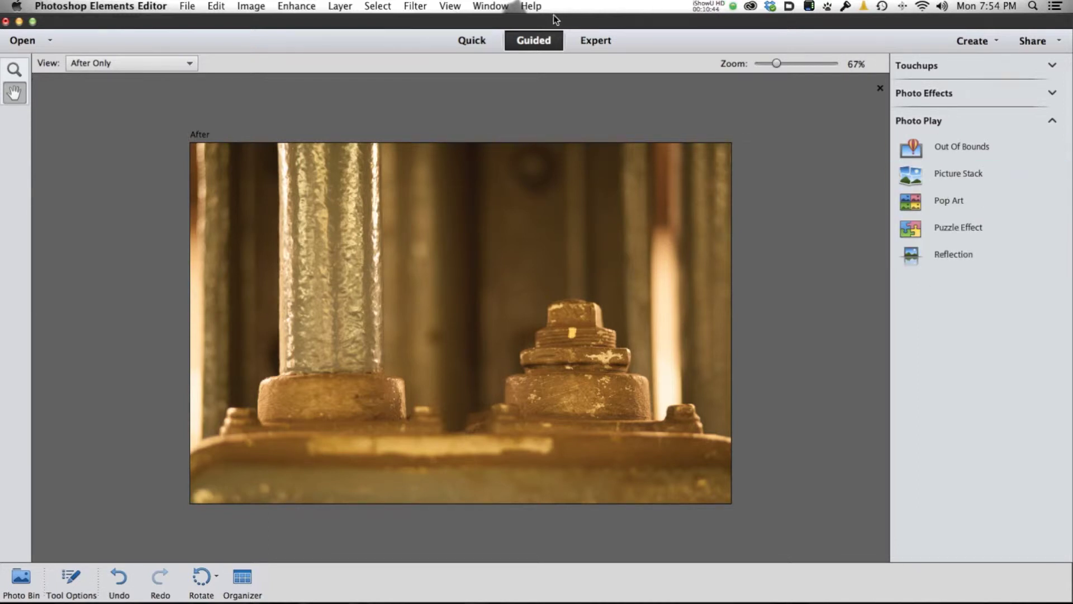
pyautogui.click(593, 41)
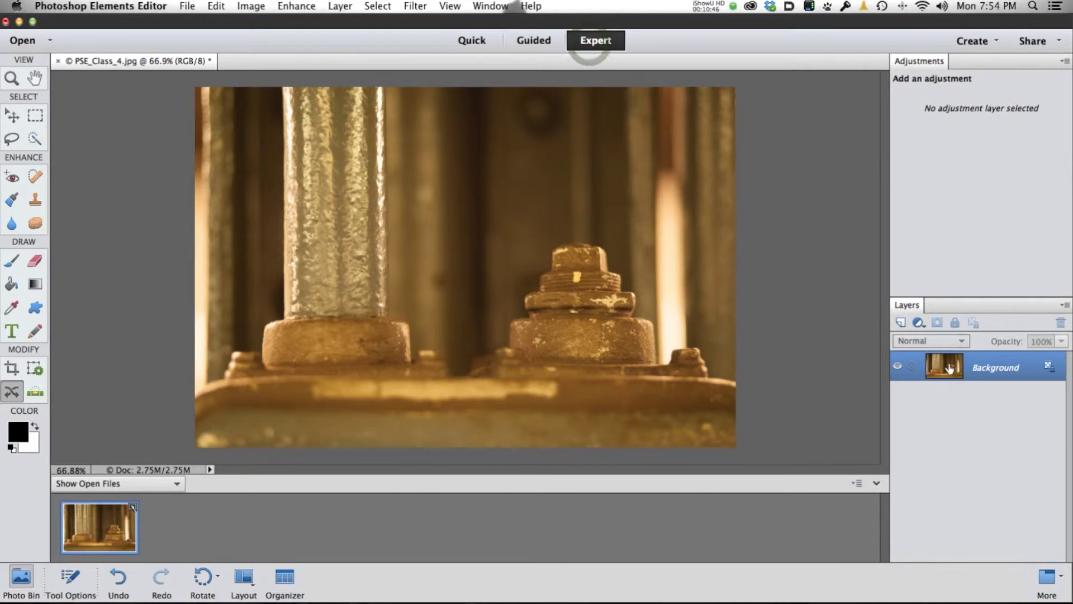
pyautogui.click(1062, 579)
pyautogui.click(1040, 585)
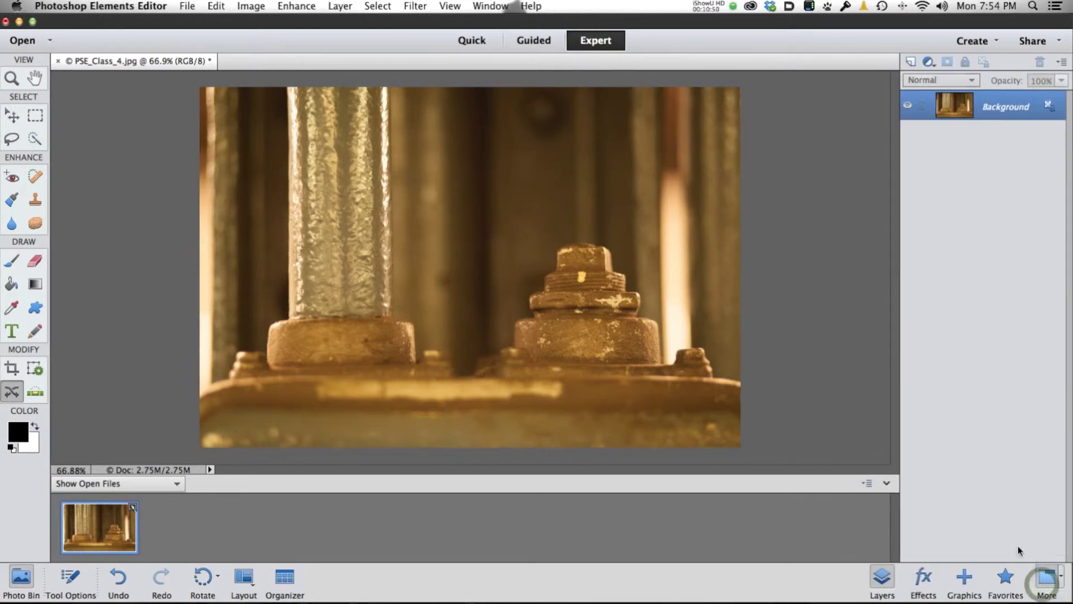
pyautogui.click(882, 579)
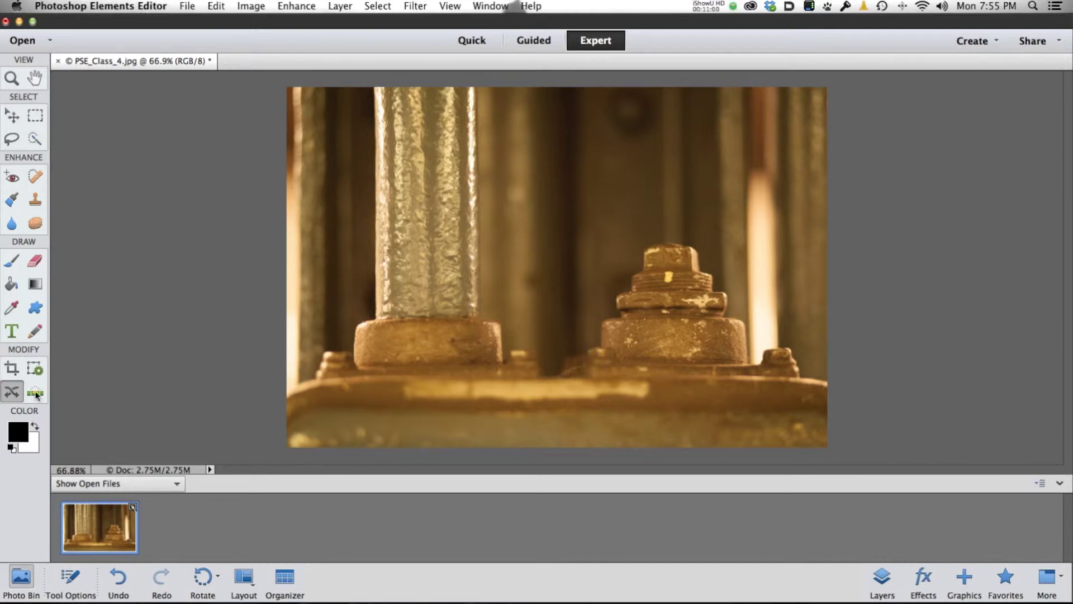
# Show Tool Options, try Lasso, Move, Marquee, Quick Selection, Sponge and Blur, then reopen Layers
pyautogui.click(72, 580)
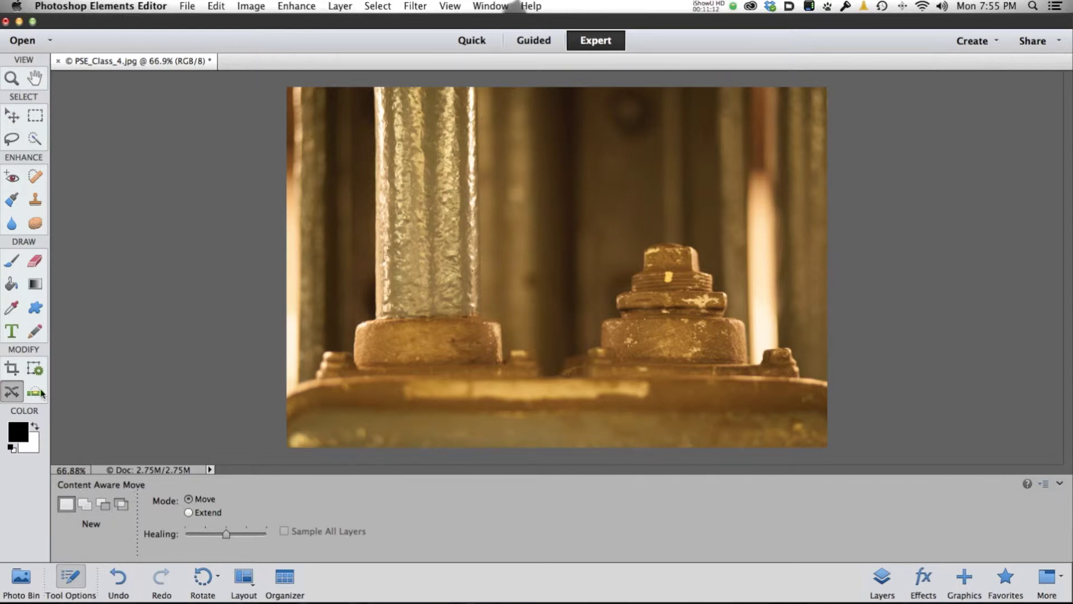
pyautogui.click(11, 144)
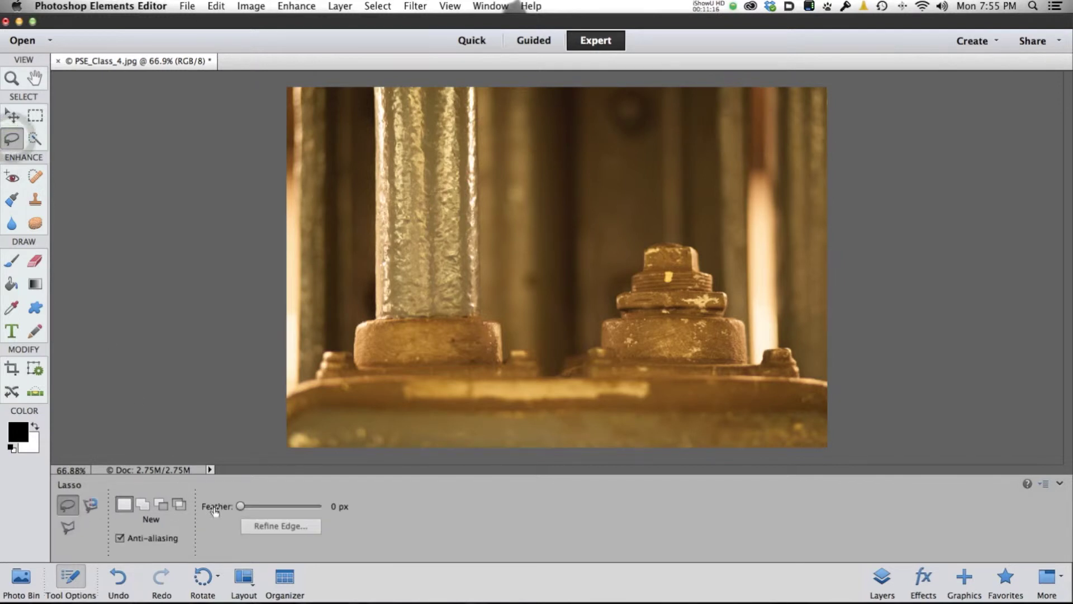
pyautogui.click(11, 118)
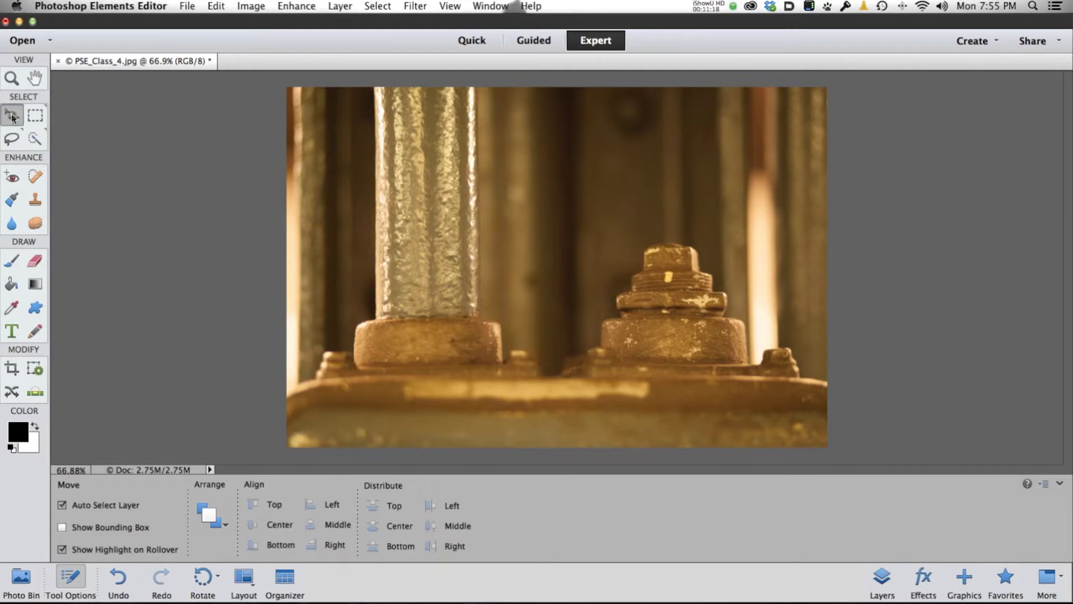
pyautogui.click(35, 116)
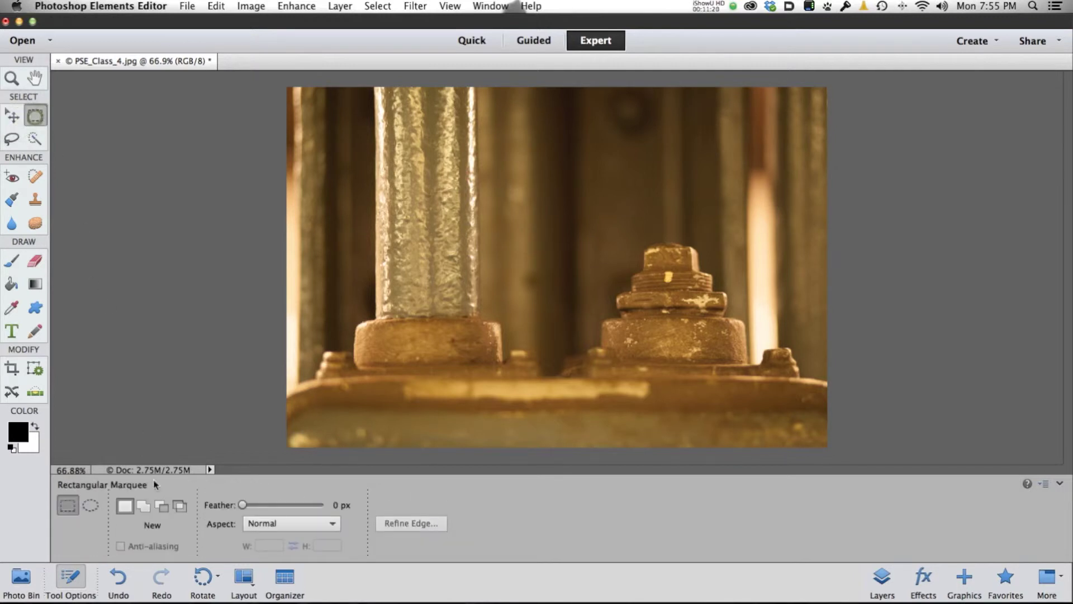
pyautogui.click(35, 139)
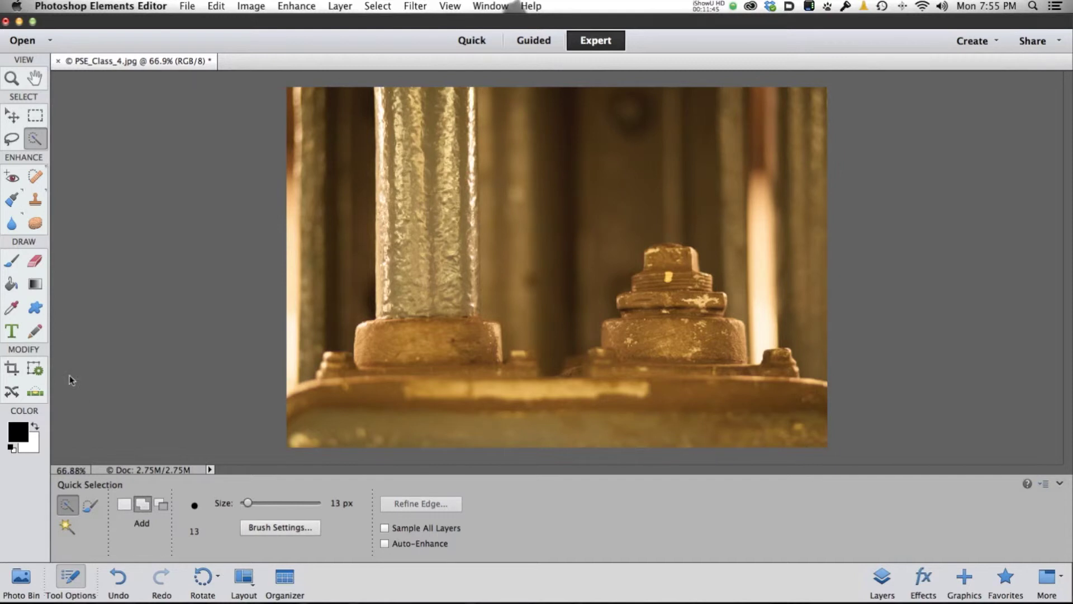
pyautogui.click(35, 223)
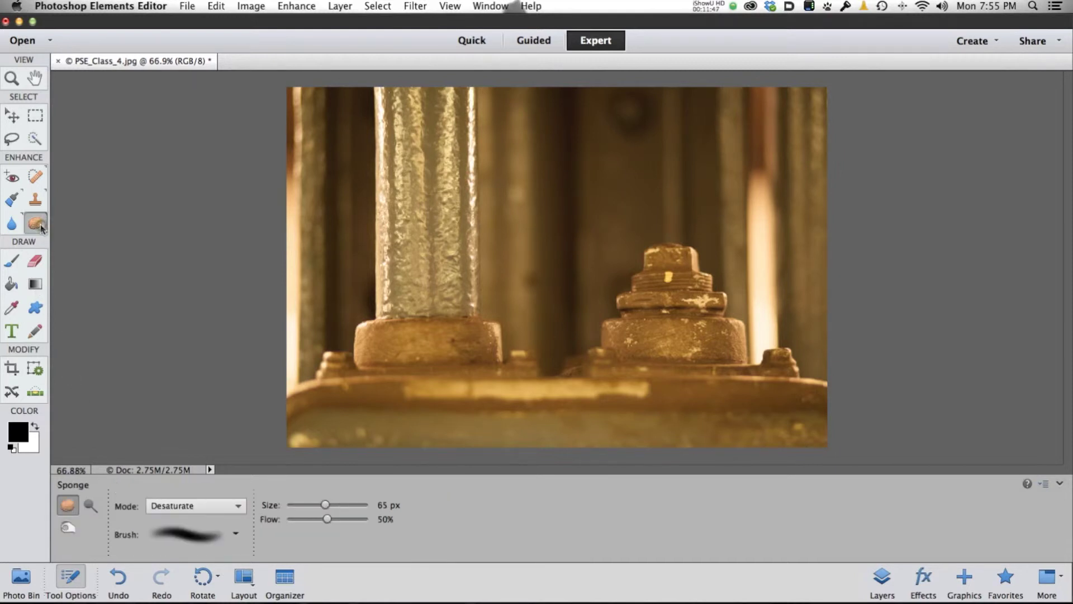
pyautogui.press('r')
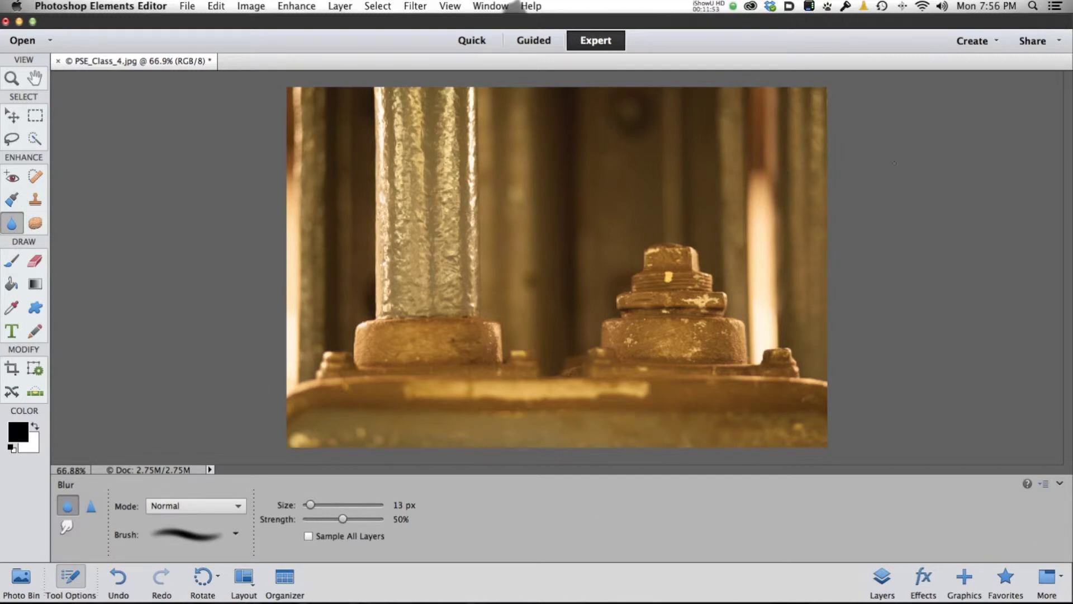
pyautogui.click(882, 580)
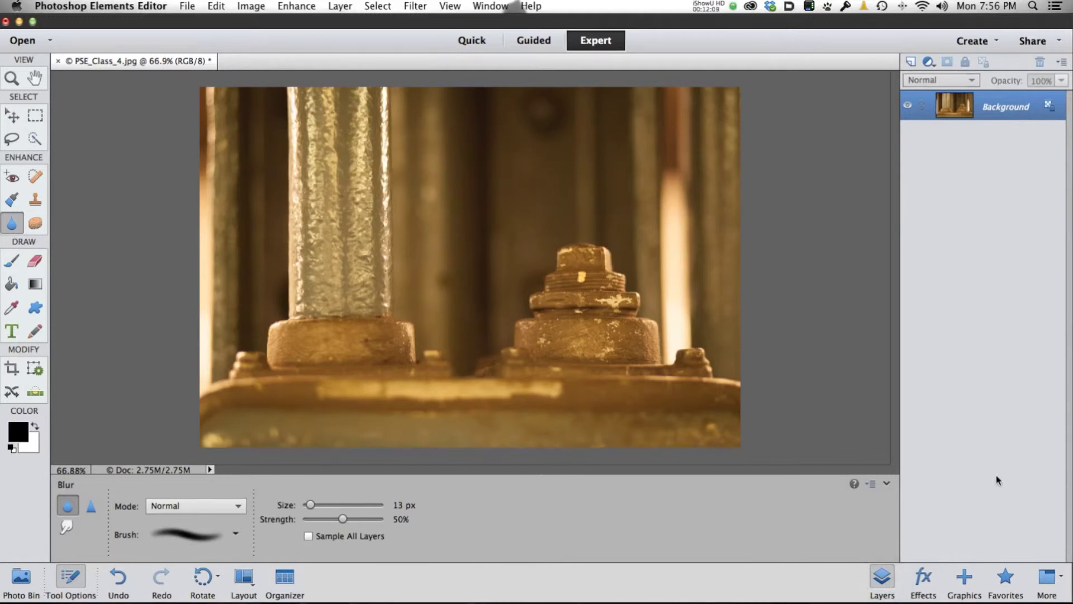
# Choose Custom Workspace from More, then dock the Adjustments panel as a tab above Layers
pyautogui.click(1062, 579)
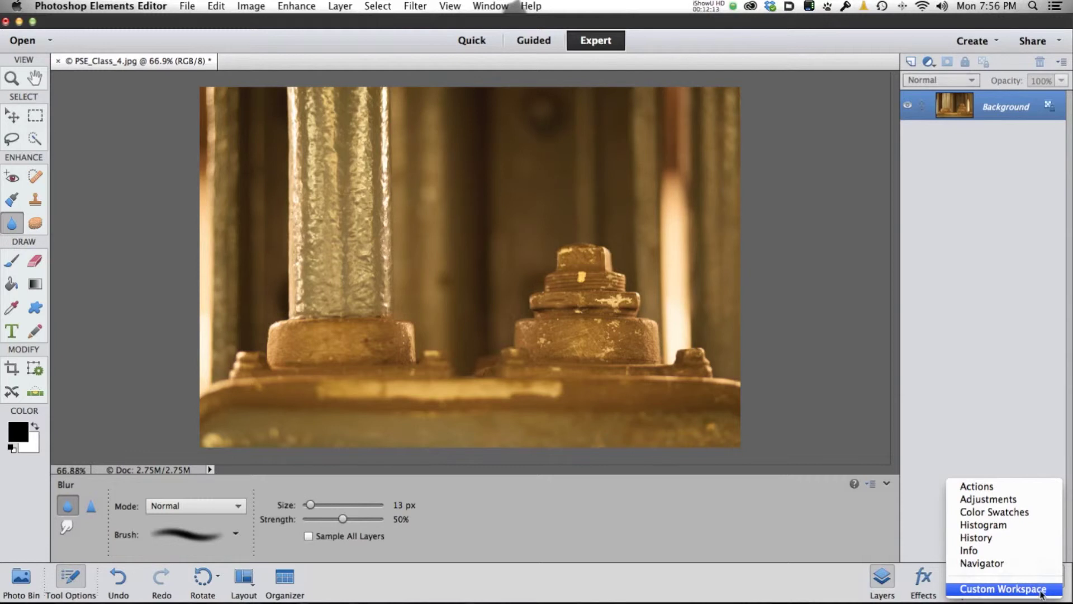
pyautogui.click(1041, 590)
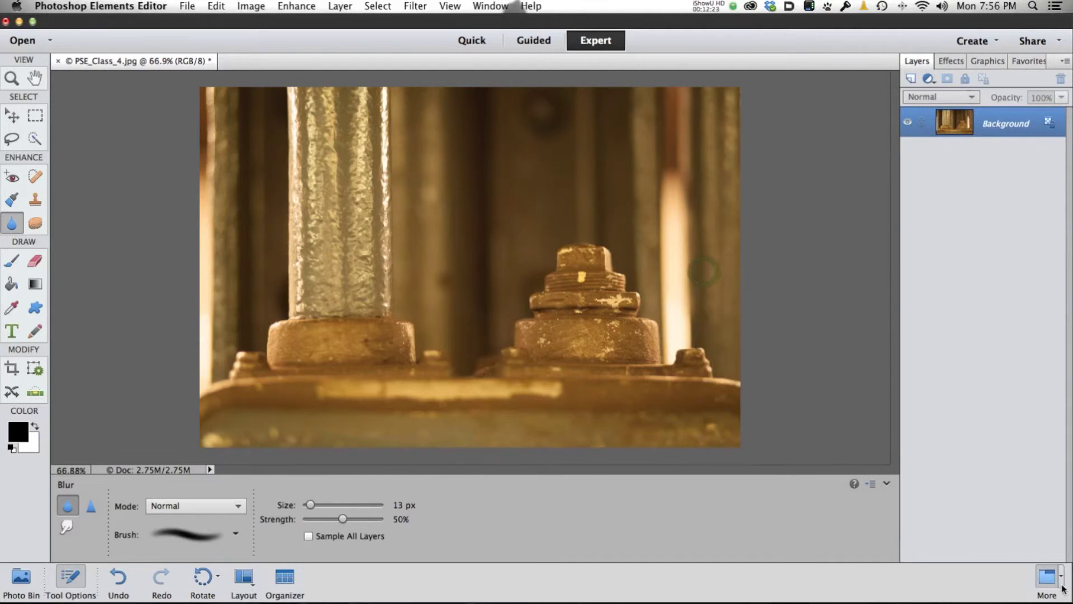
pyautogui.click(1062, 578)
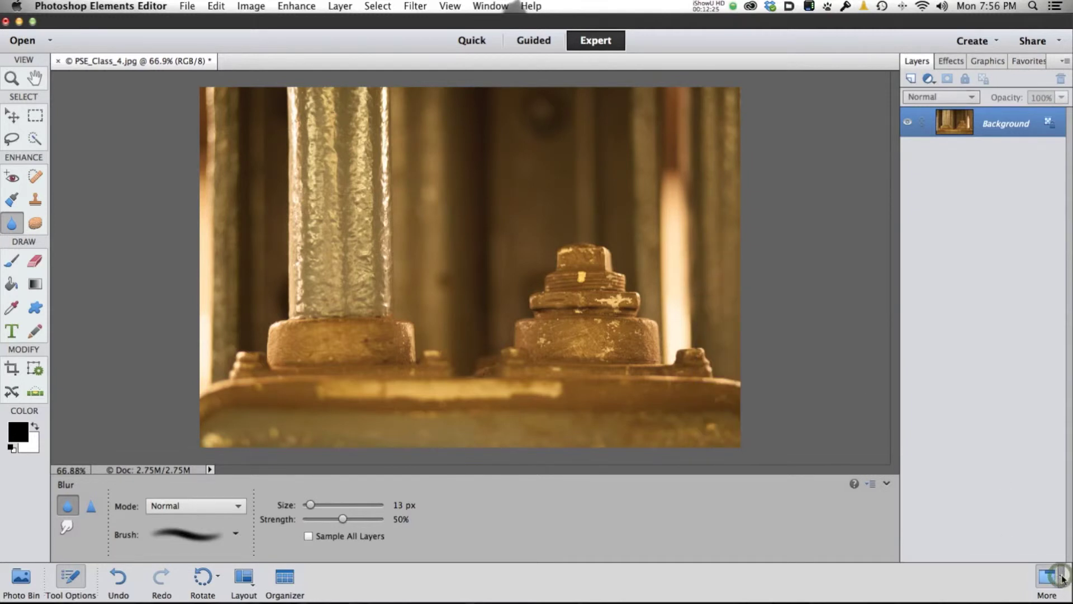
pyautogui.click(993, 448)
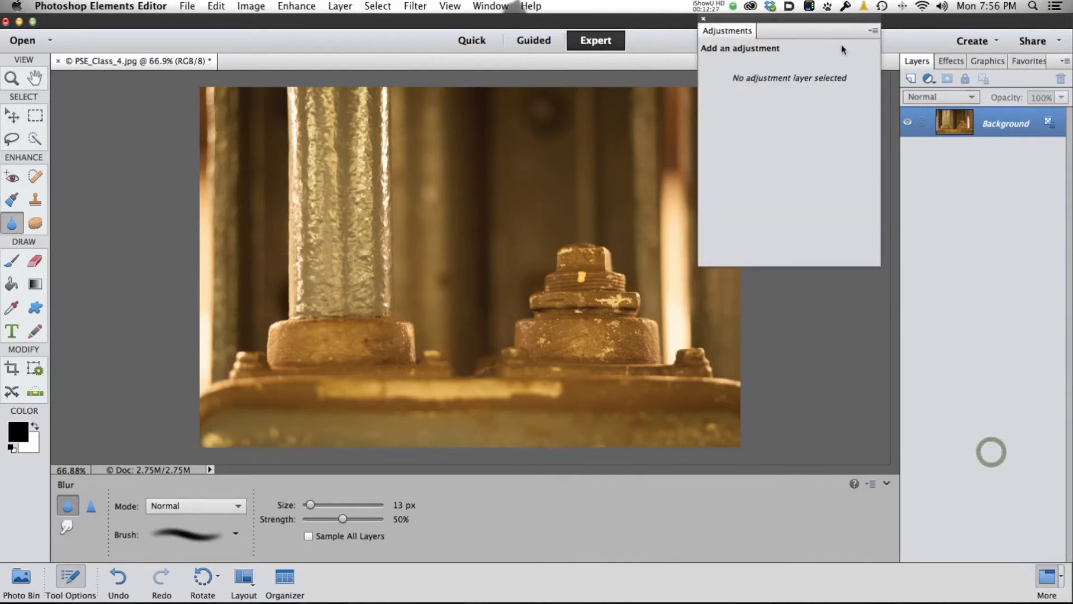
pyautogui.moveTo(738, 30); pyautogui.dragTo(940, 66)
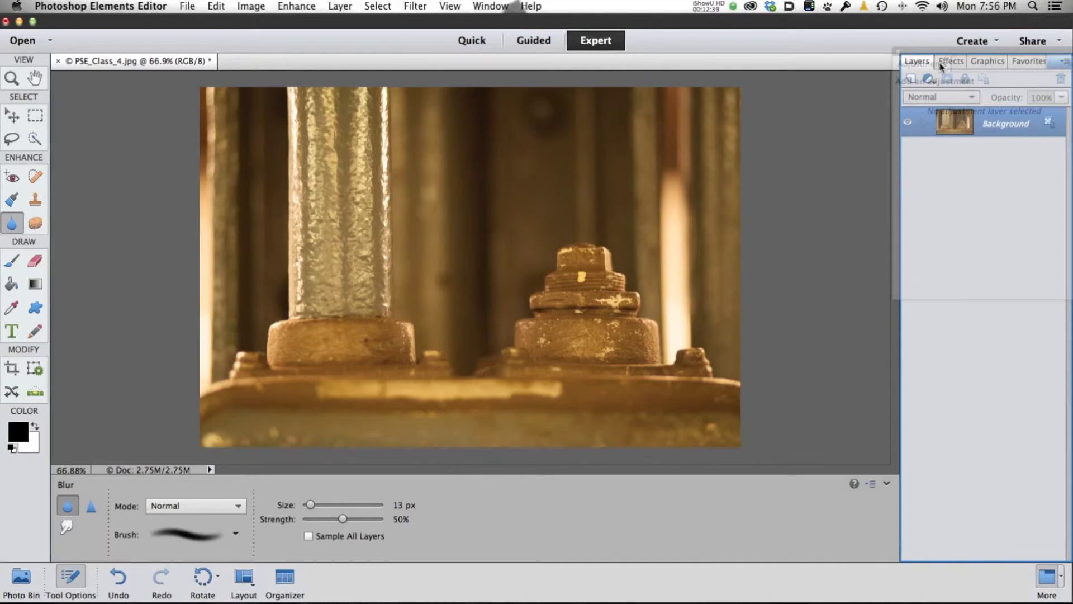
pyautogui.moveTo(941, 66); pyautogui.dragTo(938, 56)
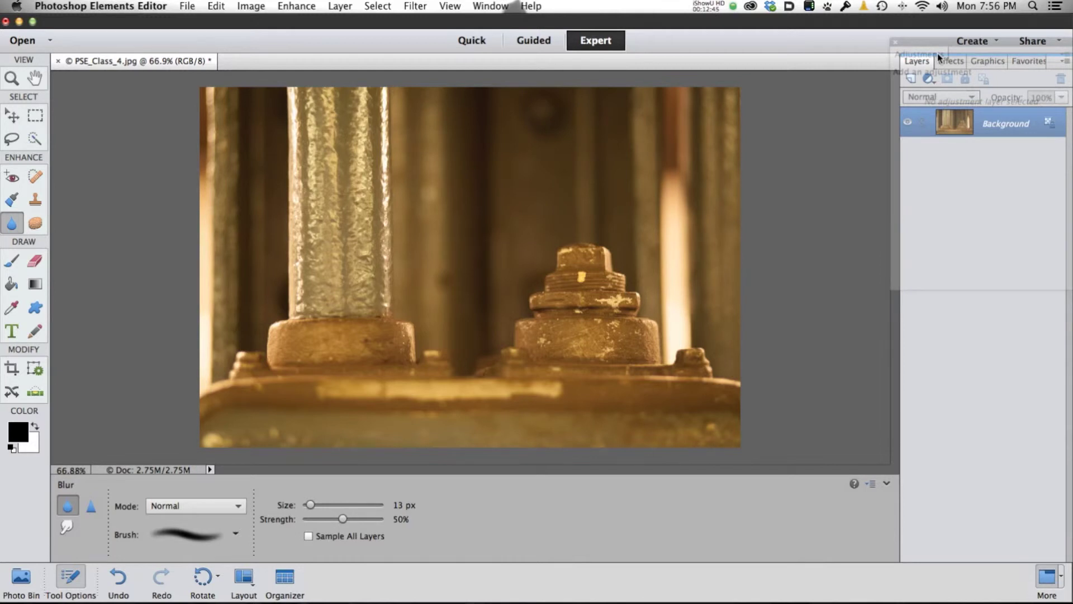
pyautogui.moveTo(938, 56); pyautogui.dragTo(939, 57)
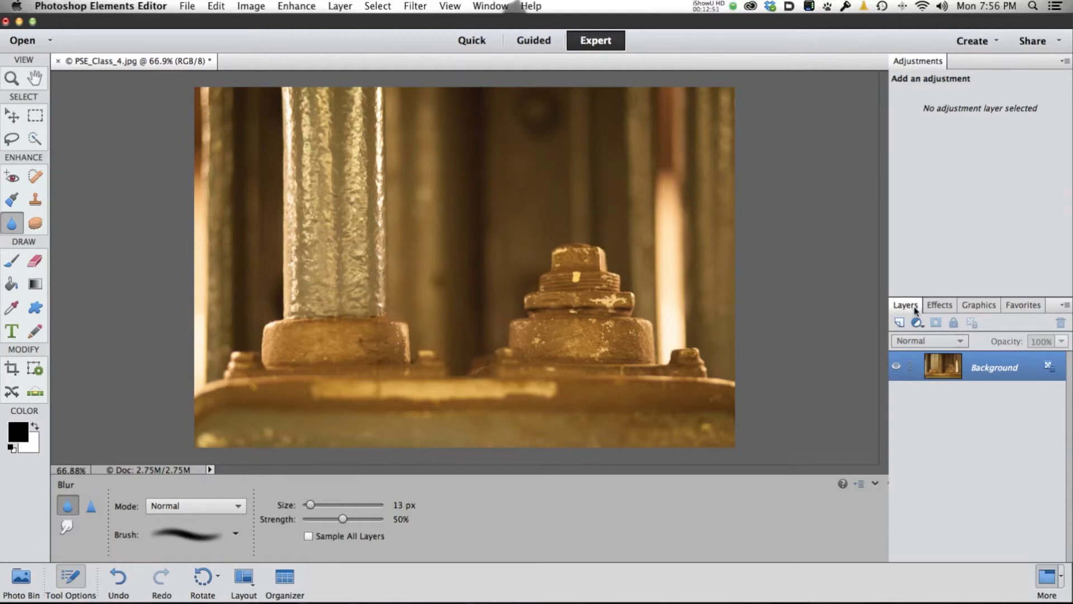
pyautogui.moveTo(942, 305); pyautogui.dragTo(612, 196)
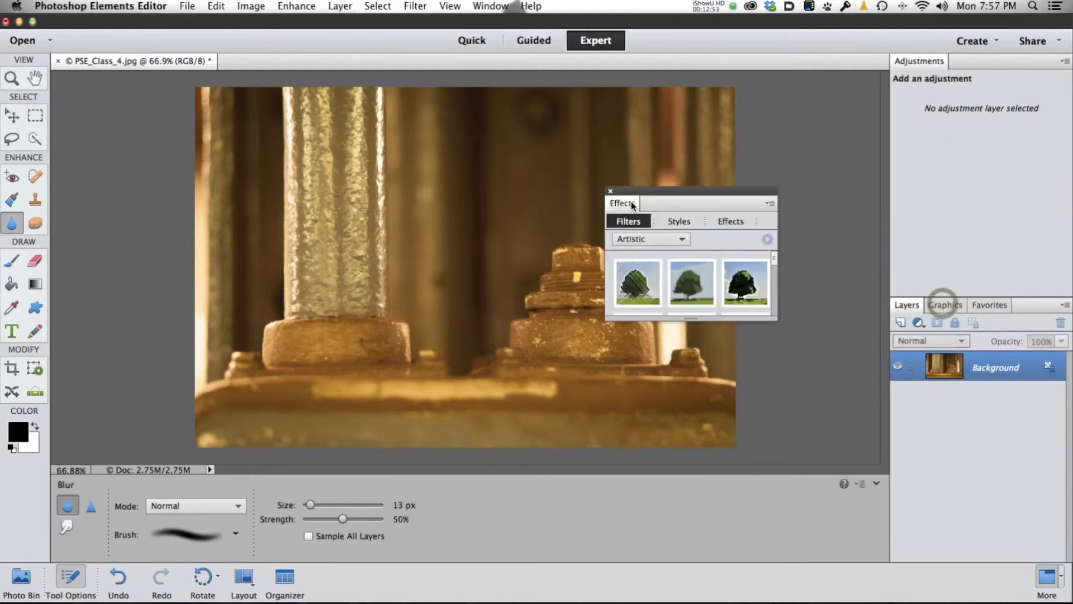
pyautogui.click(610, 193)
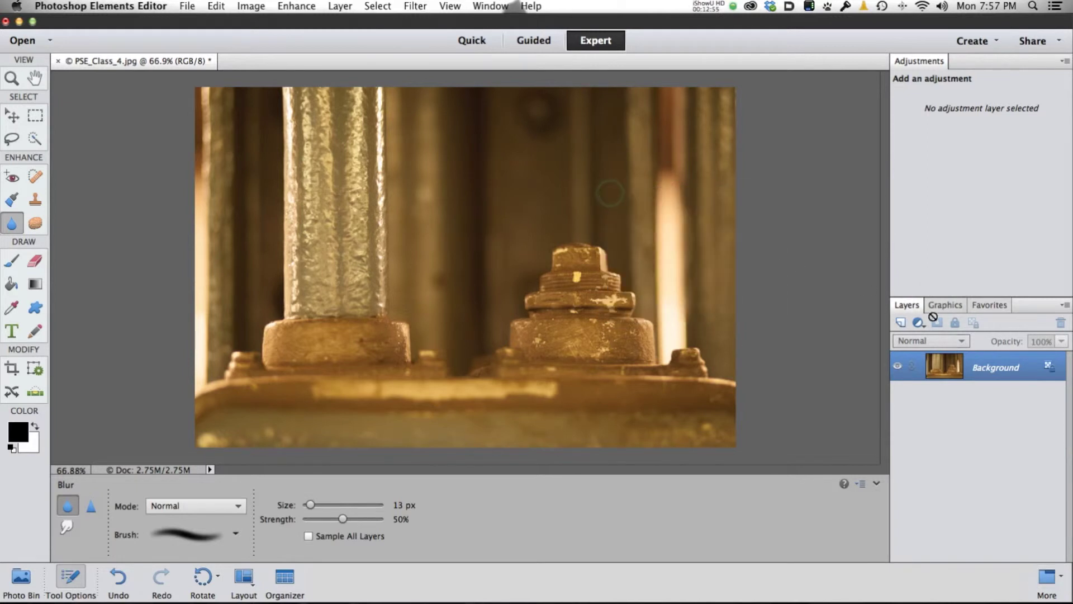
pyautogui.moveTo(945, 305); pyautogui.dragTo(579, 210)
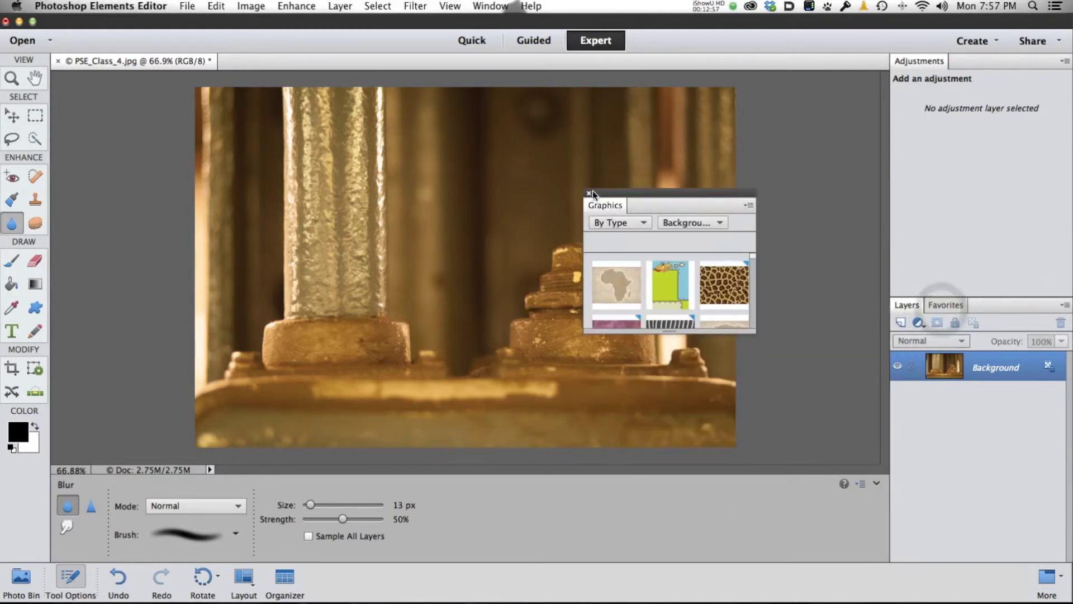
pyautogui.click(590, 191)
pyautogui.moveTo(945, 305); pyautogui.dragTo(615, 201)
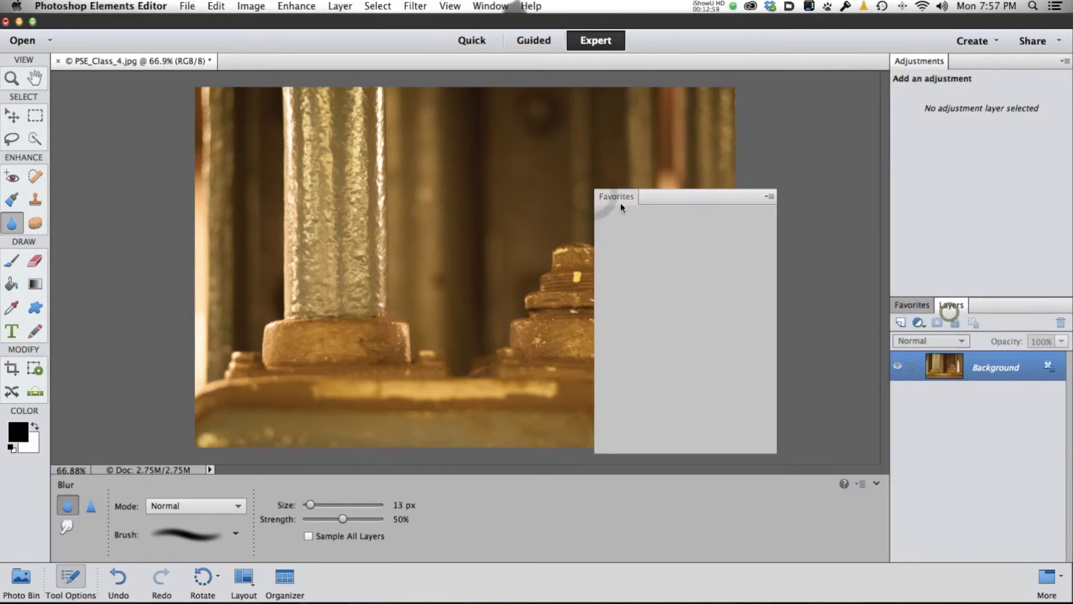
pyautogui.click(600, 185)
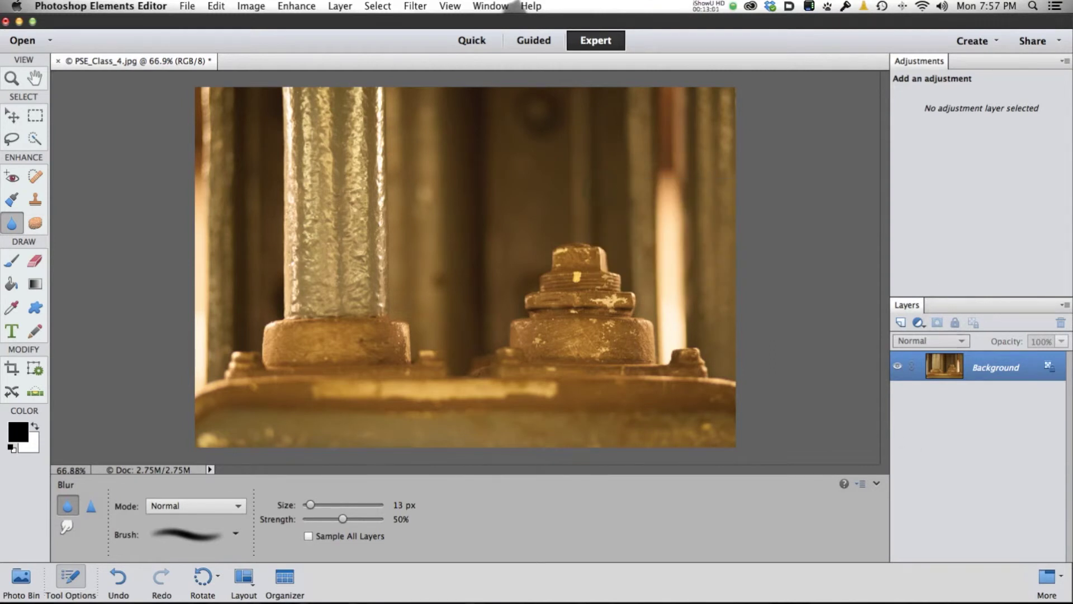
pyautogui.click(1063, 579)
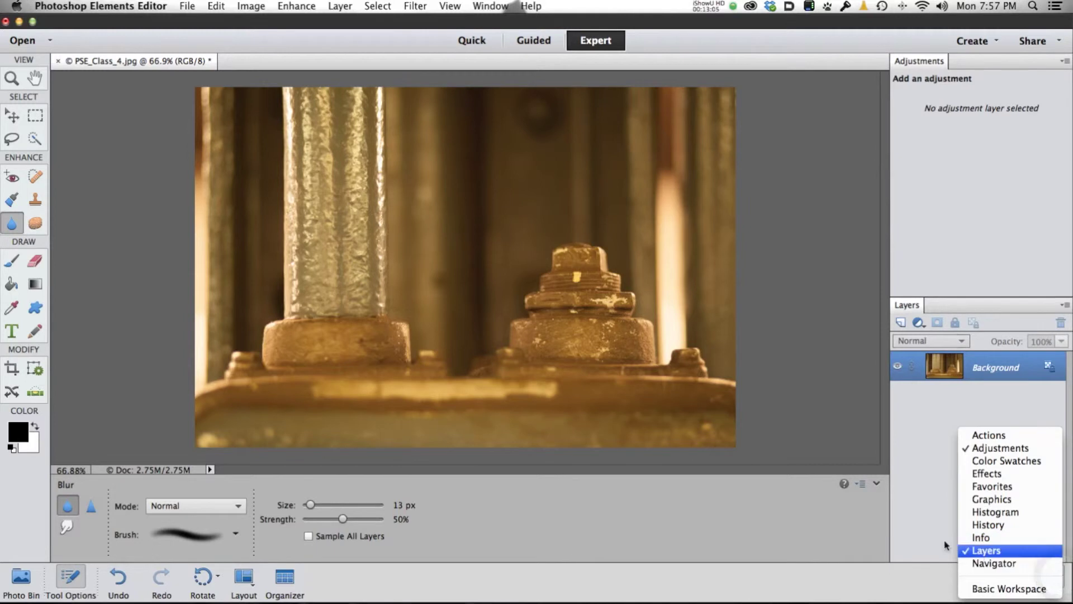
pyautogui.click(837, 536)
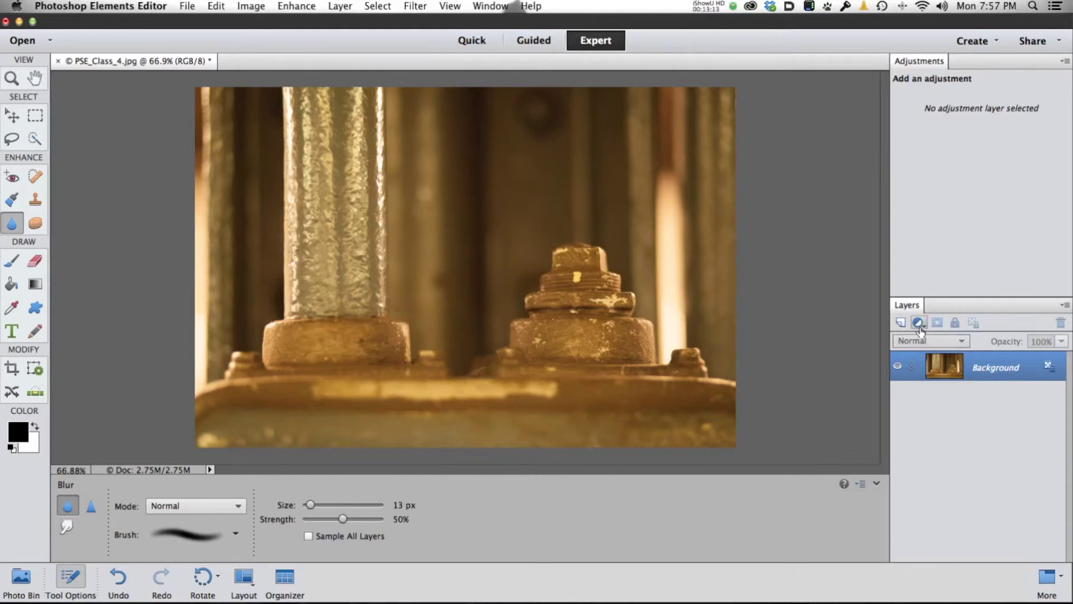
pyautogui.click(919, 330)
pyautogui.click(932, 384)
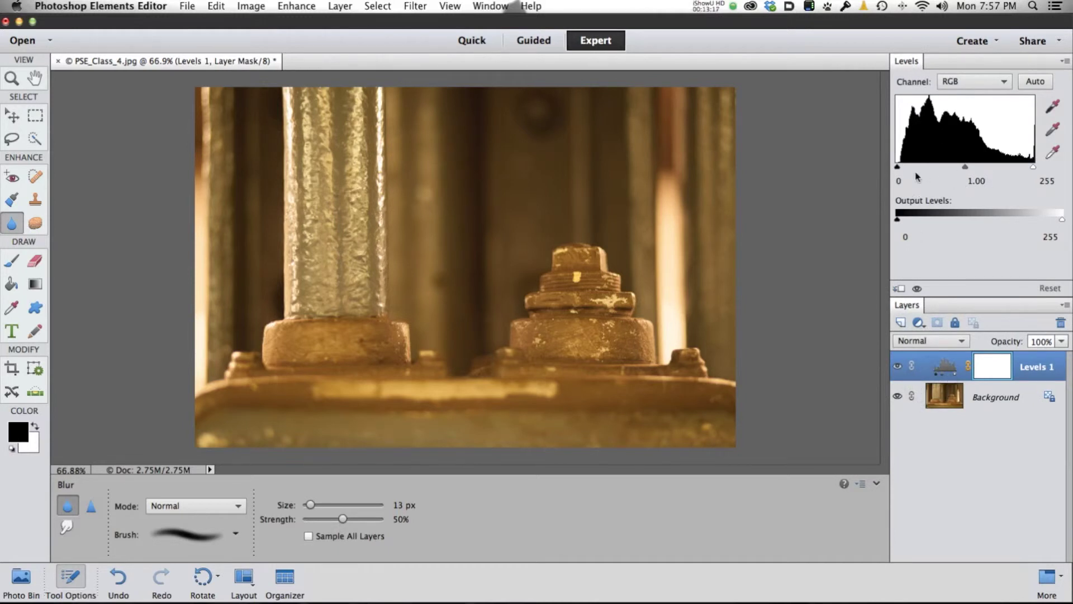
pyautogui.moveTo(898, 167)
pyautogui.mouseDown()
pyautogui.moveTo(1024, 169)
pyautogui.moveTo(907, 168)
pyautogui.mouseUp()
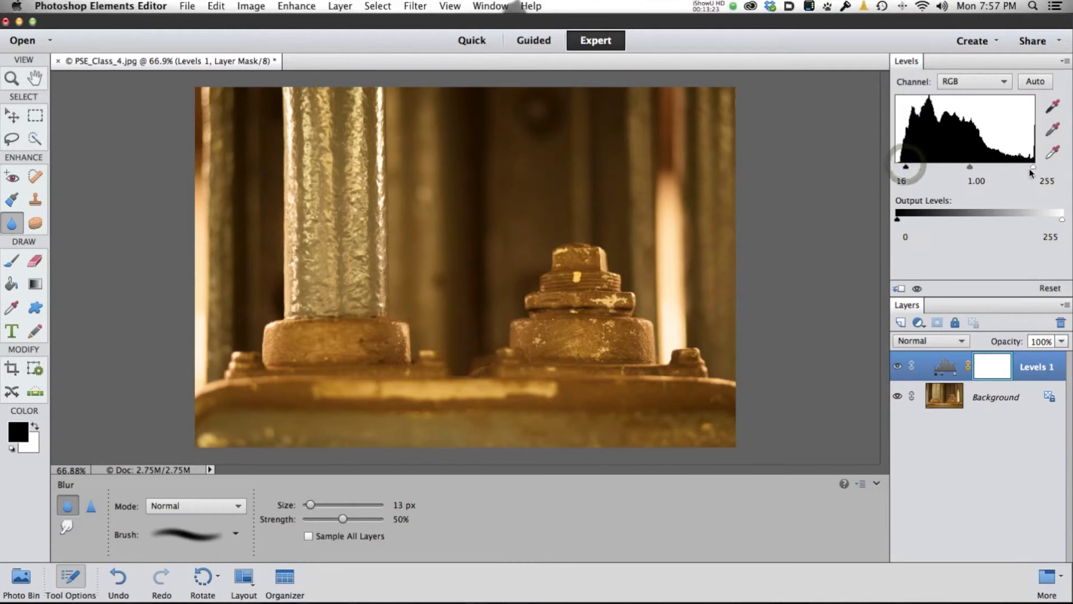
pyautogui.moveTo(1031, 168); pyautogui.dragTo(949, 168)
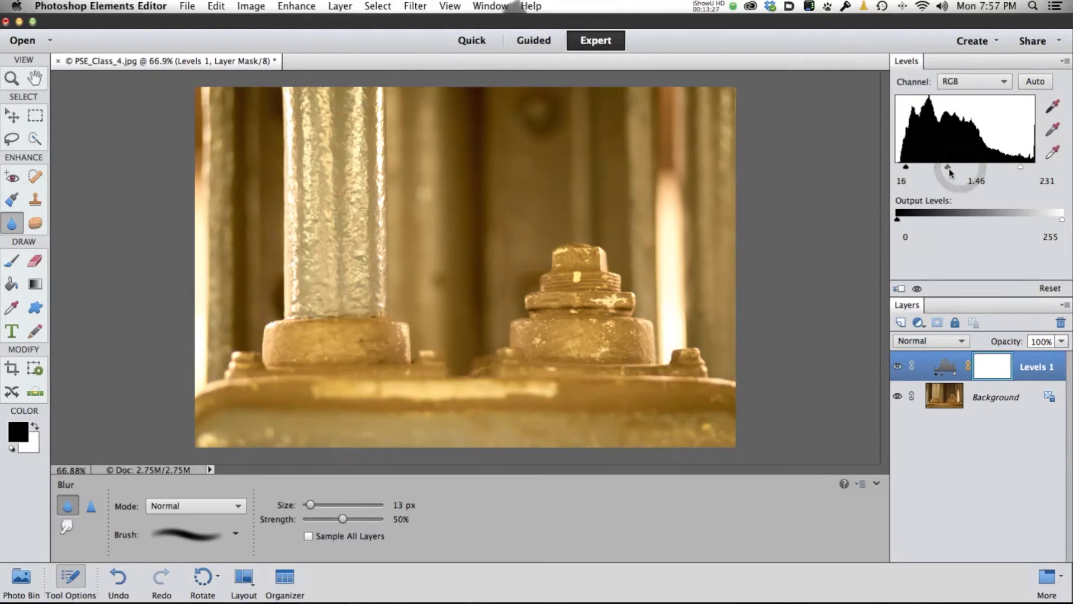
pyautogui.click(897, 366)
pyautogui.click(897, 366)
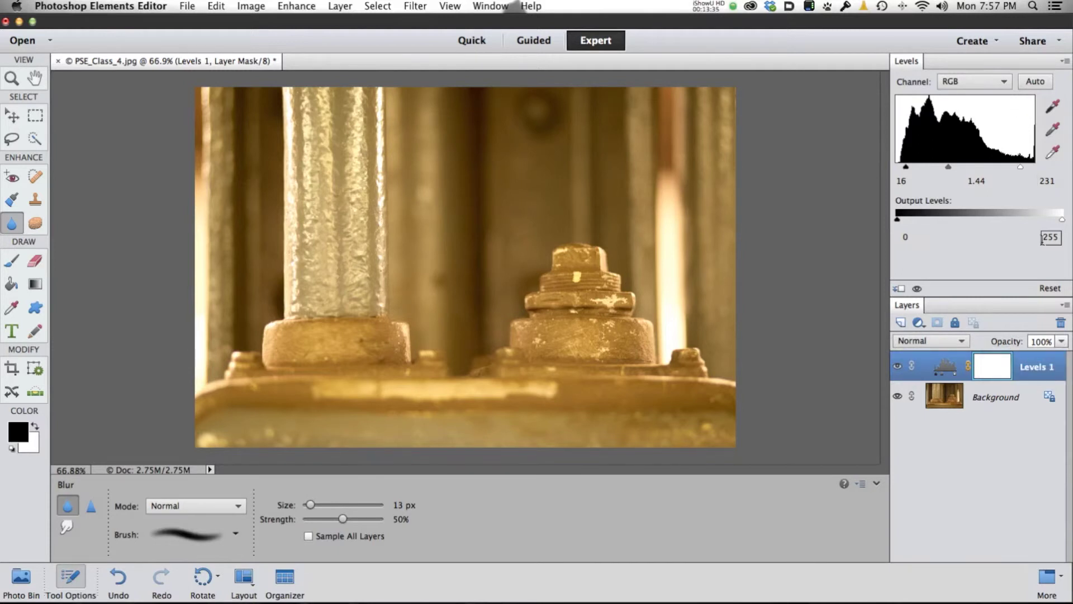
pyautogui.click(944, 367)
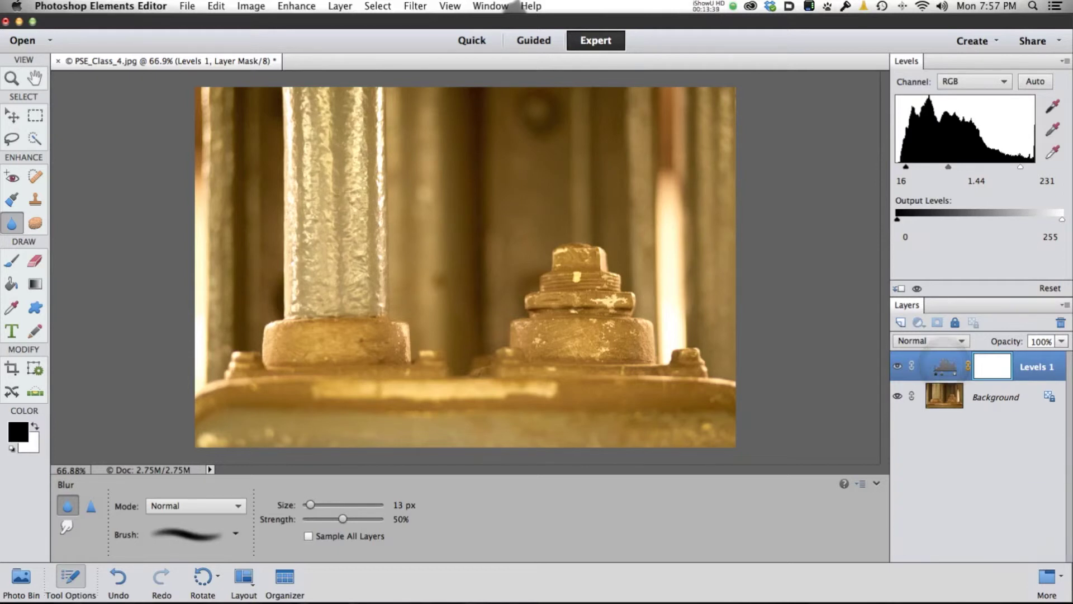
pyautogui.moveTo(944, 367); pyautogui.dragTo(1061, 325)
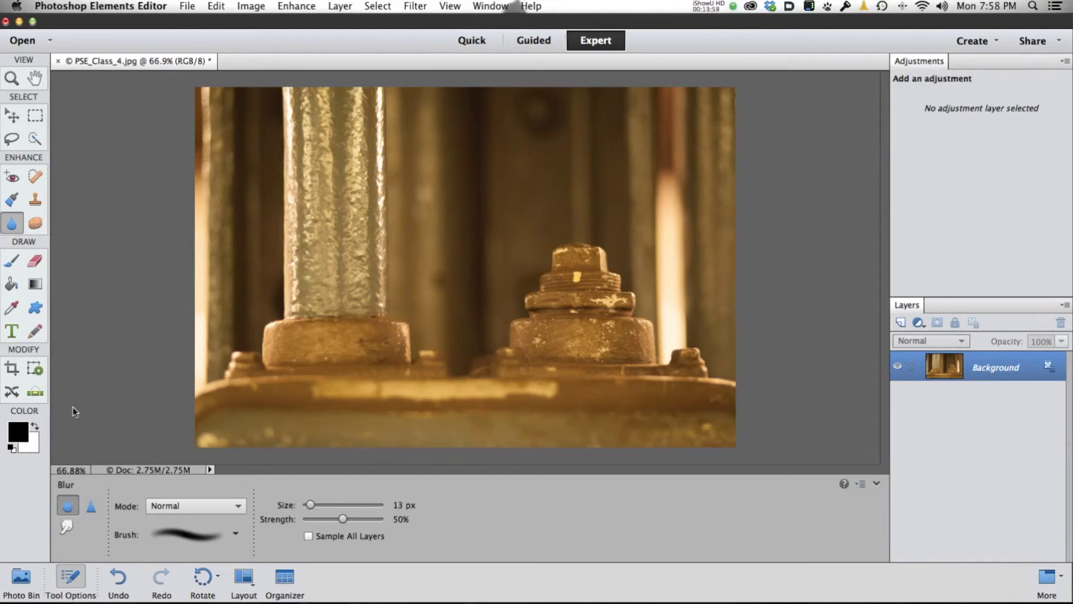
# In the Organizer, select the flamingo photo from PSE Class and send it to the Editor
pyautogui.click(284, 580)
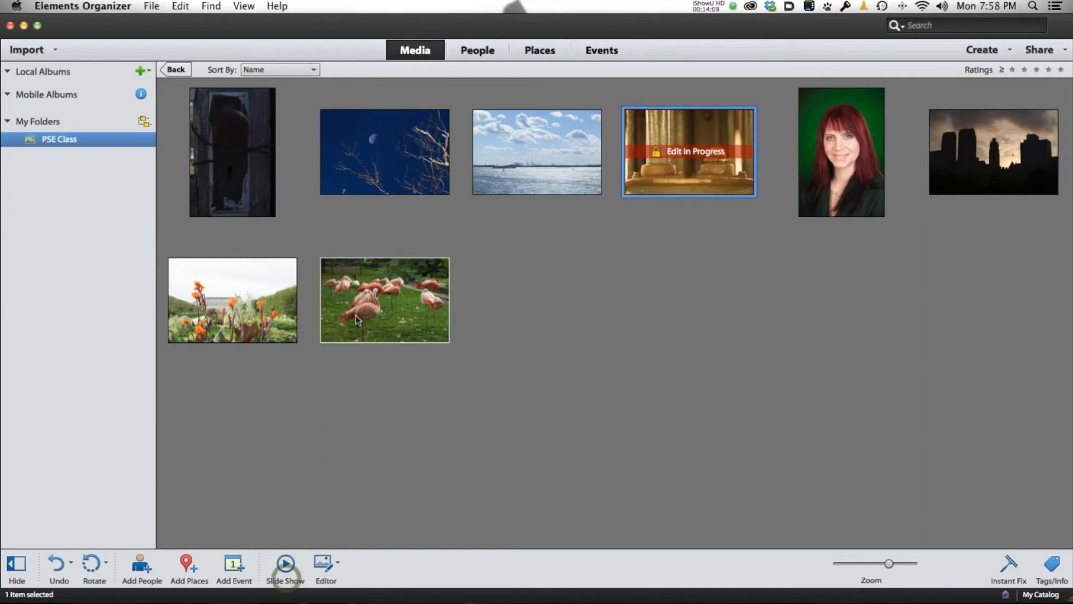
pyautogui.click(392, 303)
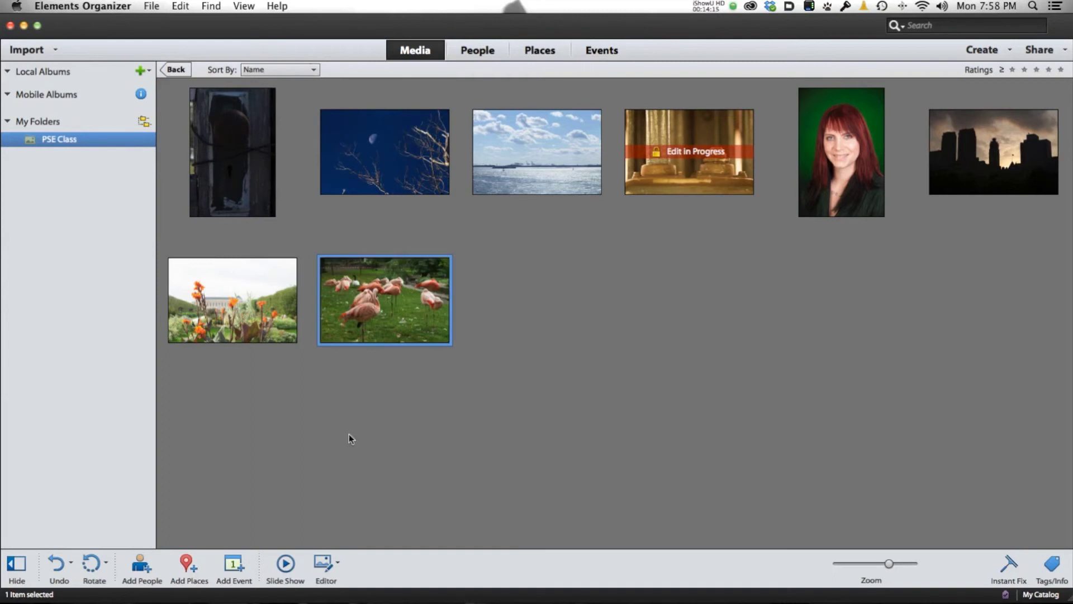
pyautogui.click(323, 564)
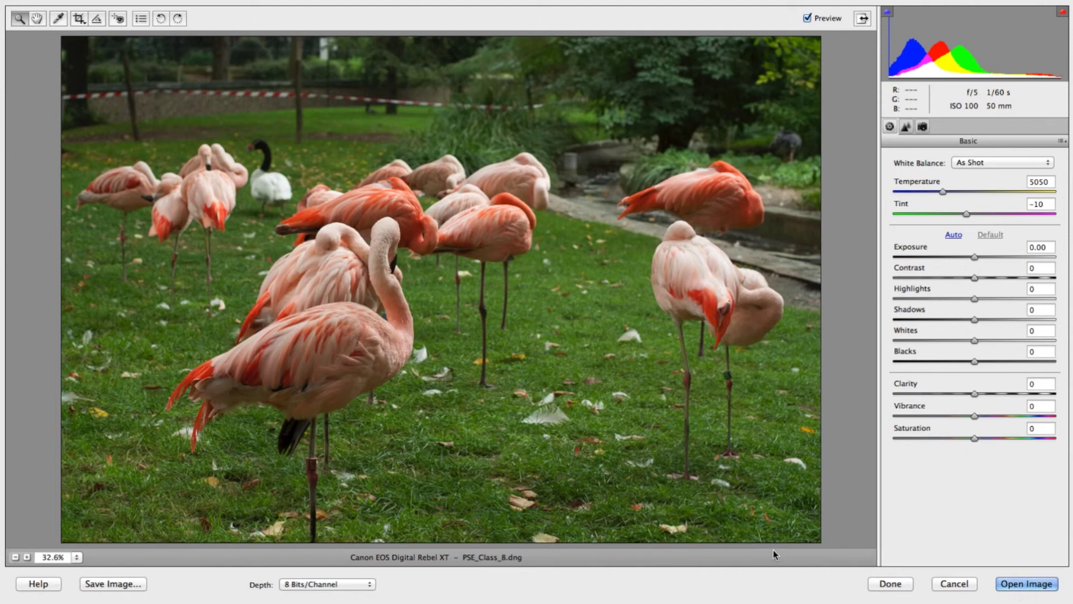
# Open PSE_Class_8.dng from Camera Raw into the Editor with its as-shot settings
pyautogui.click(1049, 582)
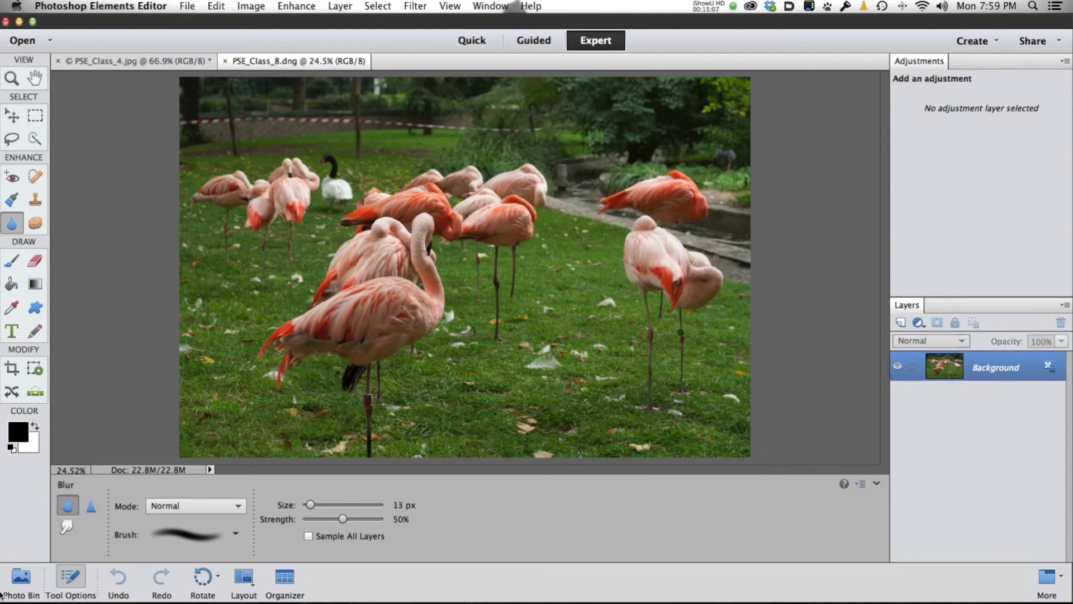
# Show the Photo Bin, switch between PSE_Class_4.jpg and the flamingo photo, and pick Content-Aware Move
pyautogui.click(18, 585)
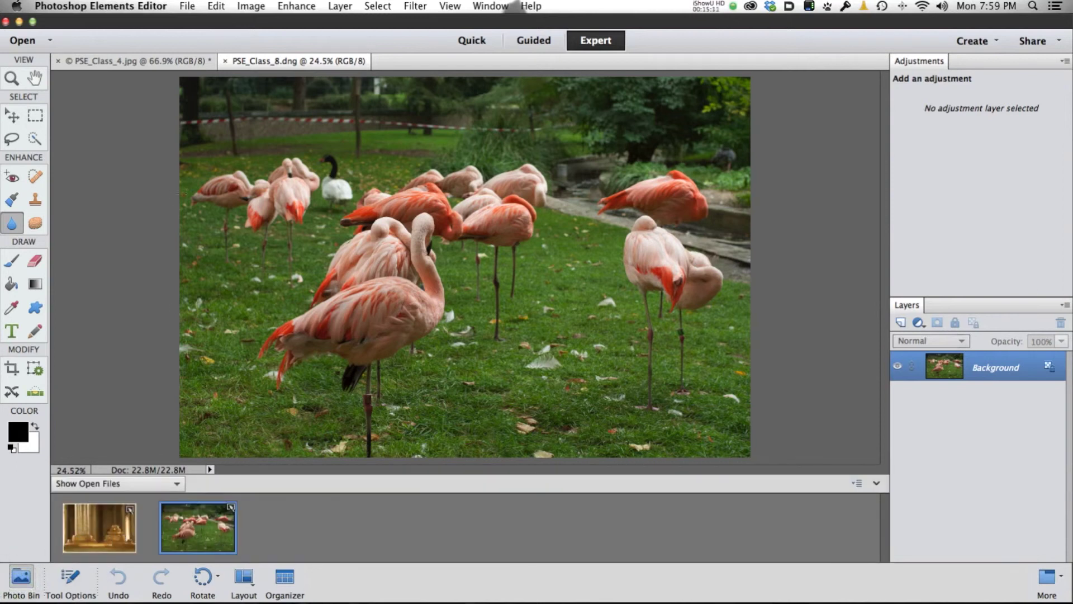
pyautogui.click(174, 59)
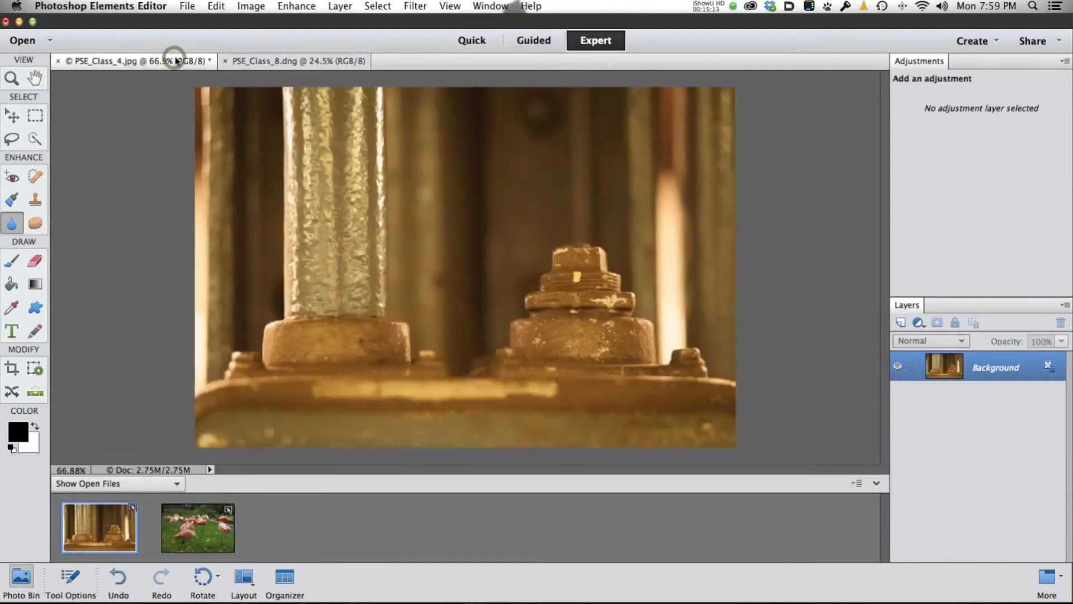
pyautogui.click(269, 60)
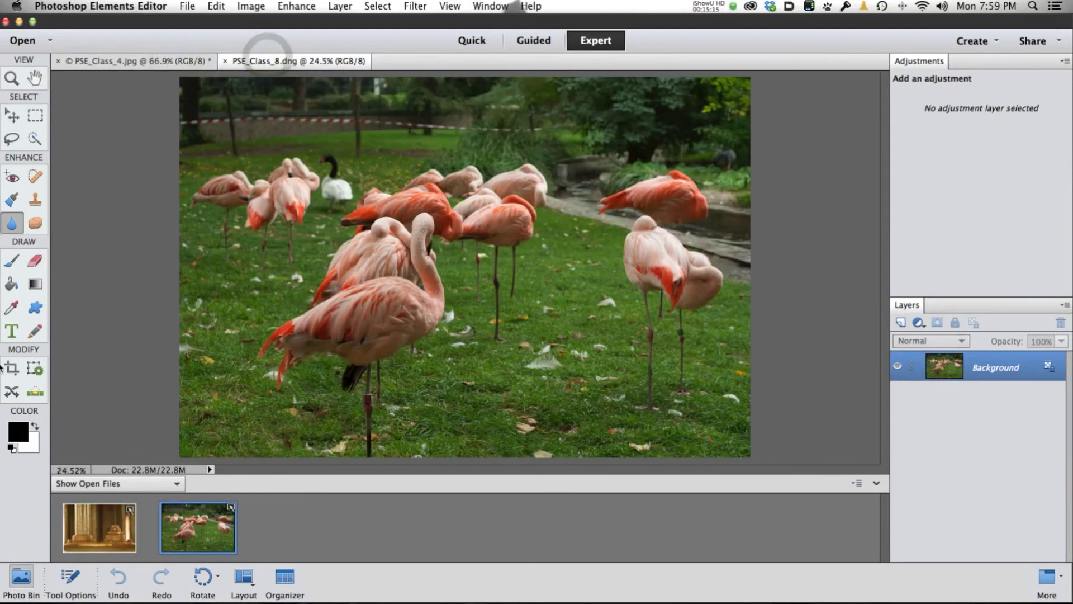
pyautogui.click(11, 393)
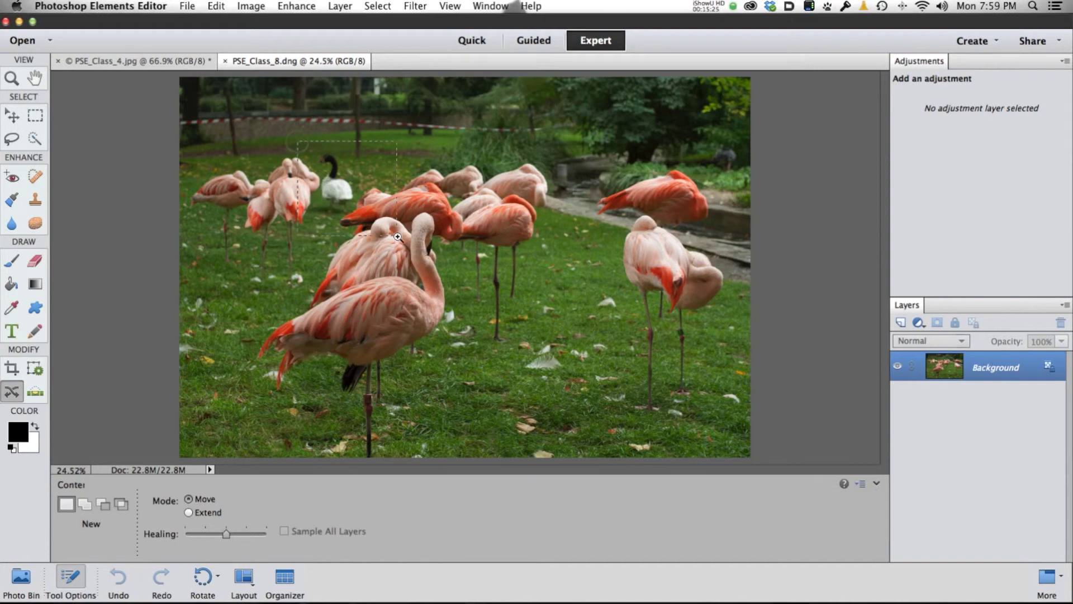
# Zoom in, lasso the swan, subtract one patch, add a small lower-right area, and drag it up-right
pyautogui.moveTo(372, 214); pyautogui.dragTo(416, 252)
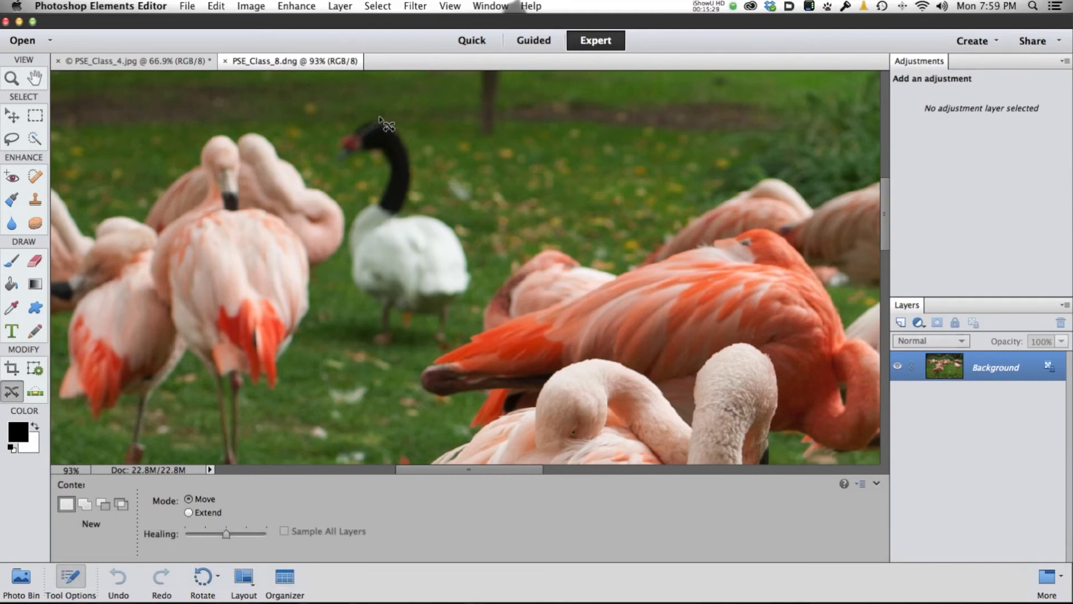
pyautogui.moveTo(379, 118)
pyautogui.mouseDown()
pyautogui.moveTo(451, 216)
pyautogui.moveTo(356, 115)
pyautogui.moveTo(385, 118)
pyautogui.moveTo(342, 131)
pyautogui.moveTo(335, 149)
pyautogui.moveTo(380, 162)
pyautogui.moveTo(383, 180)
pyautogui.moveTo(357, 207)
pyautogui.moveTo(334, 282)
pyautogui.moveTo(302, 333)
pyautogui.moveTo(322, 348)
pyautogui.moveTo(430, 352)
pyautogui.moveTo(456, 342)
pyautogui.moveTo(482, 285)
pyautogui.moveTo(467, 237)
pyautogui.moveTo(420, 195)
pyautogui.moveTo(383, 116)
pyautogui.mouseUp()
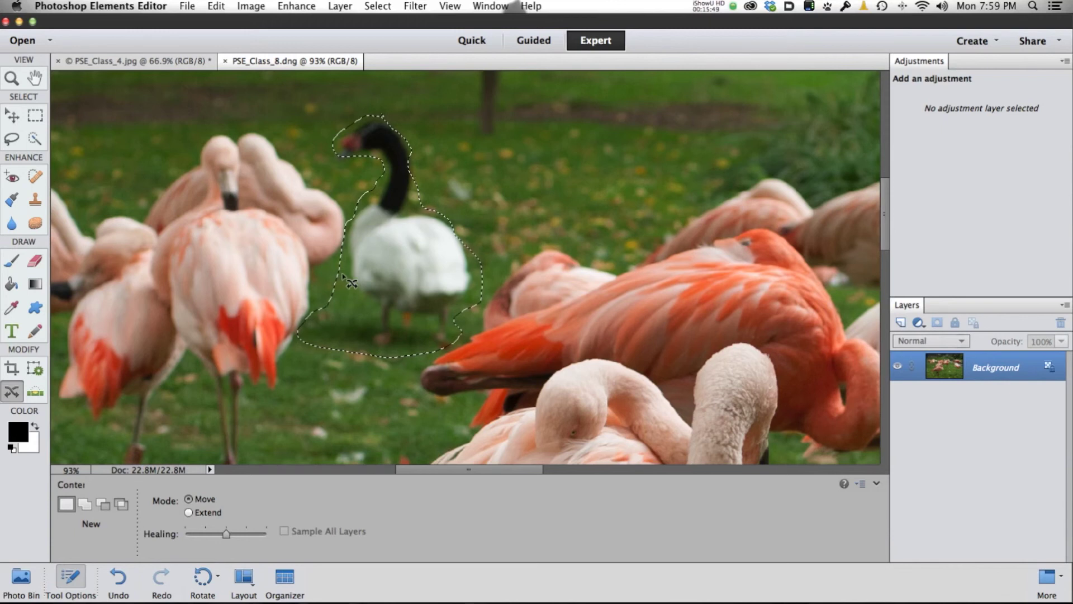
pyautogui.press('alt')
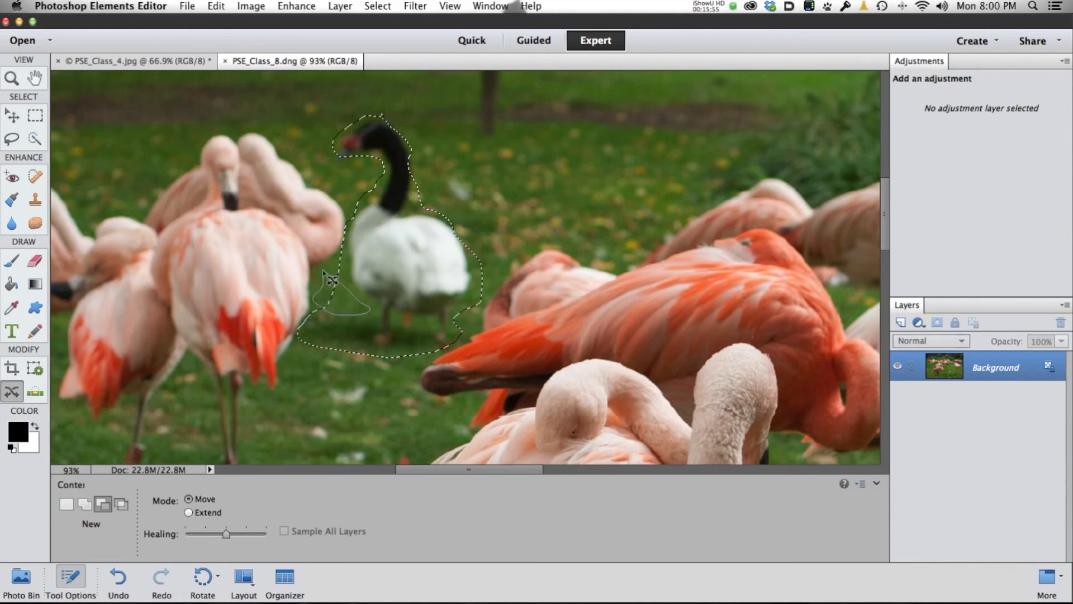
pyautogui.moveTo(332, 279); pyautogui.dragTo(327, 274)
pyautogui.press('shift')
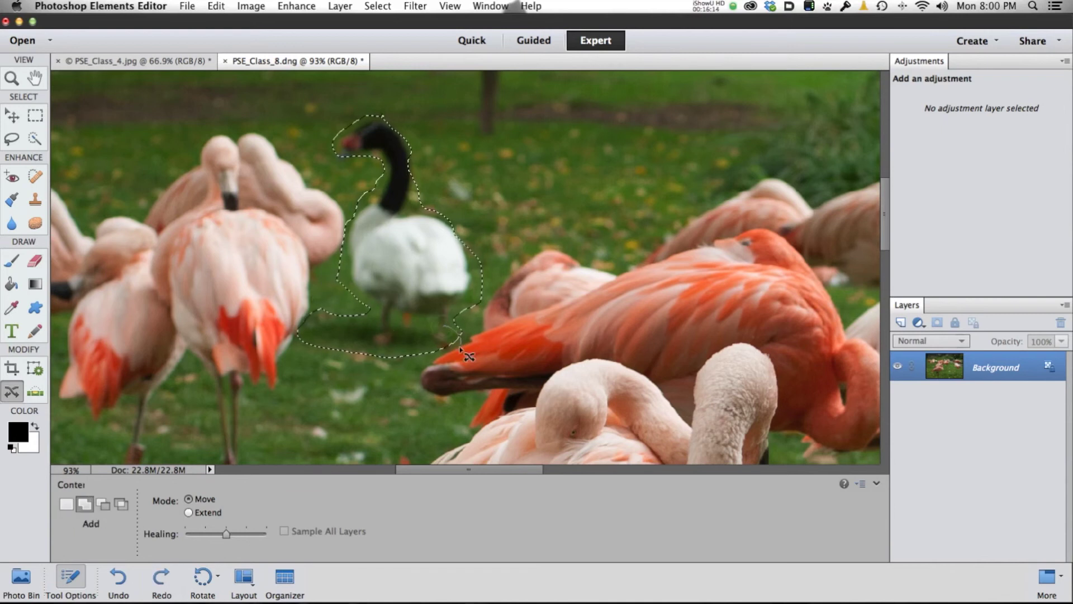
pyautogui.moveTo(453, 338); pyautogui.dragTo(452, 338)
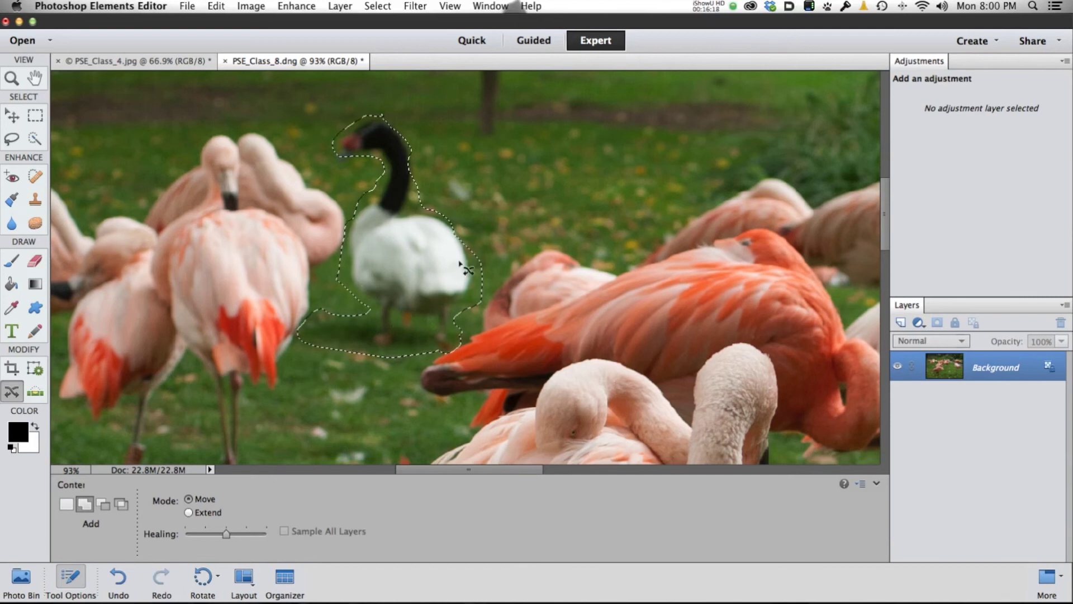
pyautogui.click(444, 228)
pyautogui.moveTo(414, 249); pyautogui.dragTo(626, 129)
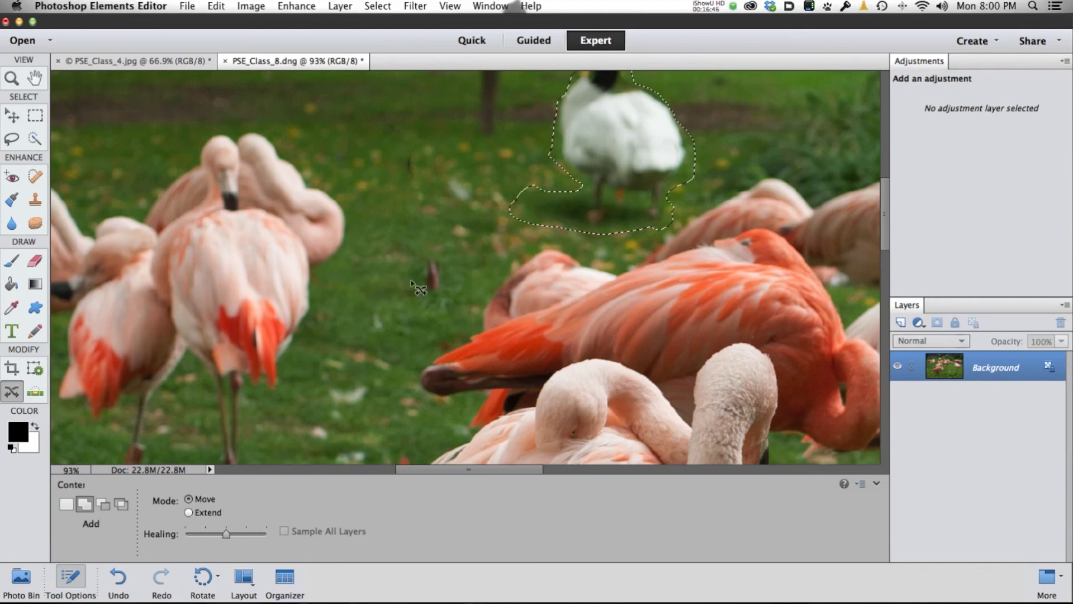
# Select the Hand tool once the swan has been moved up and to the right
pyautogui.click(26, 79)
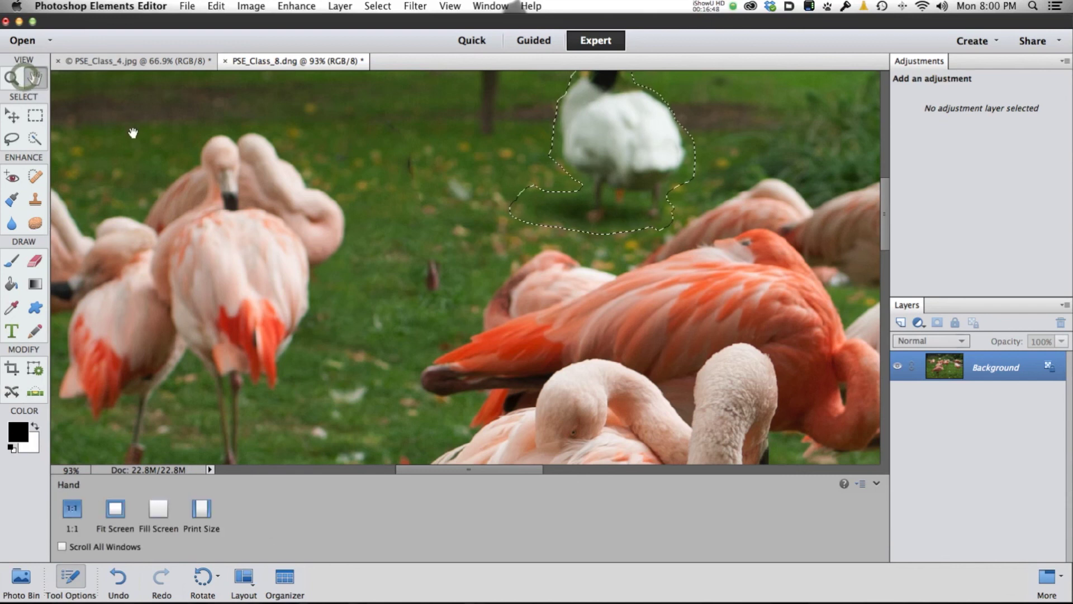
# Zoom out to 33.3%, pan the view, and deselect the swan with Cmd+D
pyautogui.click(13, 78)
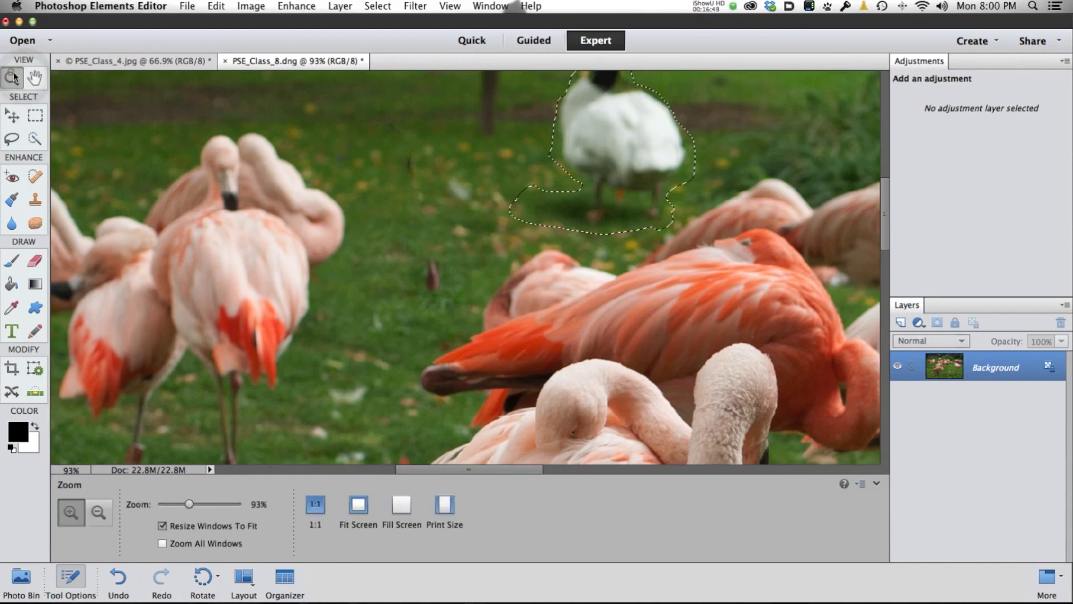
pyautogui.press('alt')
pyautogui.keyDown('alt'); pyautogui.click(388, 278); pyautogui.keyUp('alt')
pyautogui.keyDown('alt'); pyautogui.click(389, 278); pyautogui.keyUp('alt')
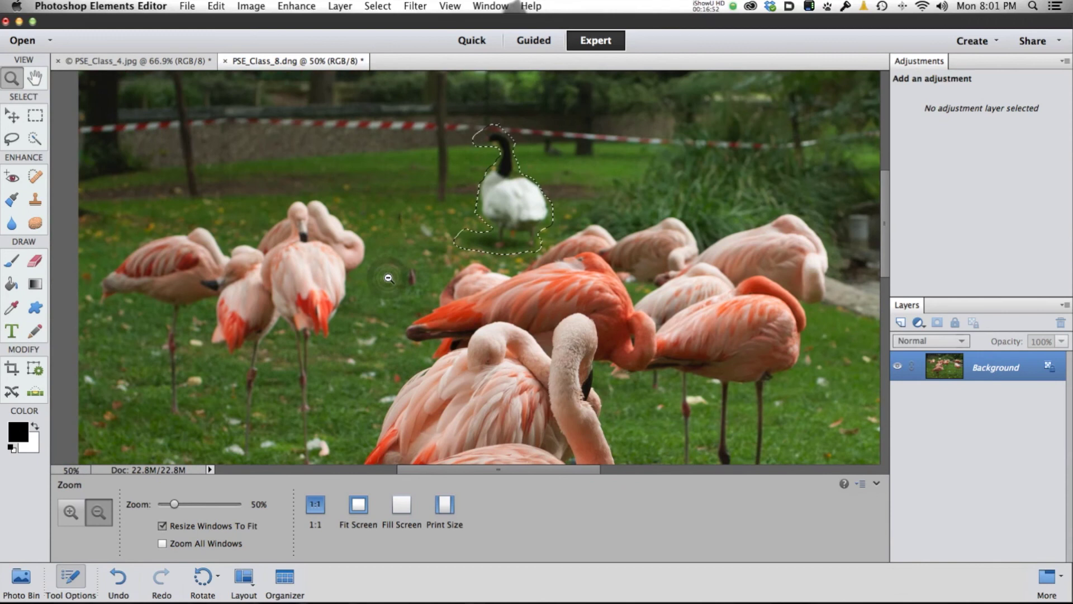
pyautogui.keyDown('alt'); pyautogui.click(388, 278); pyautogui.keyUp('alt')
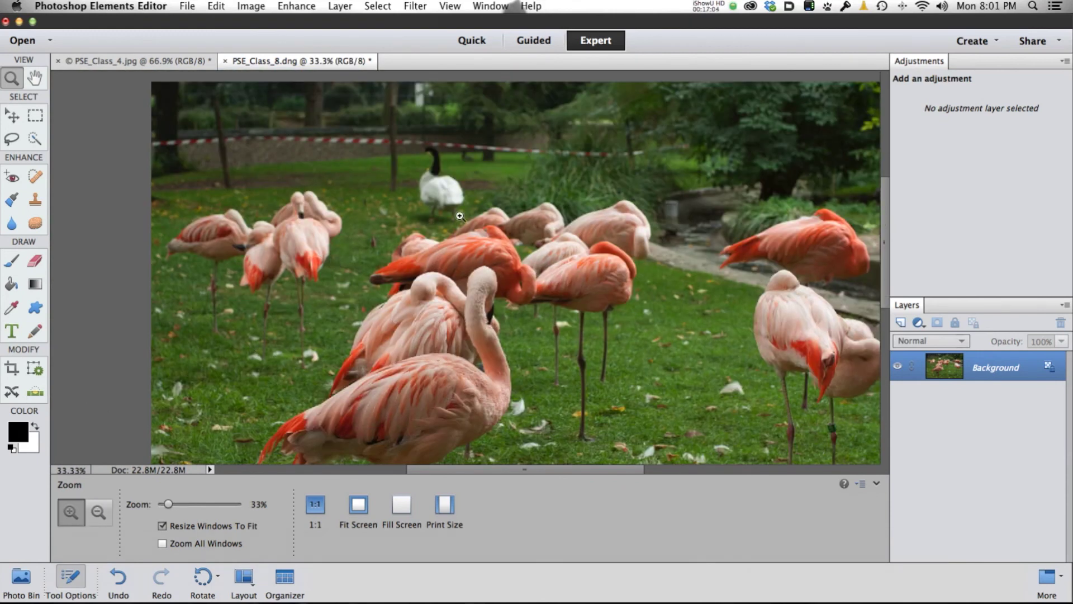
pyautogui.hscroll(-5, 459, 217)
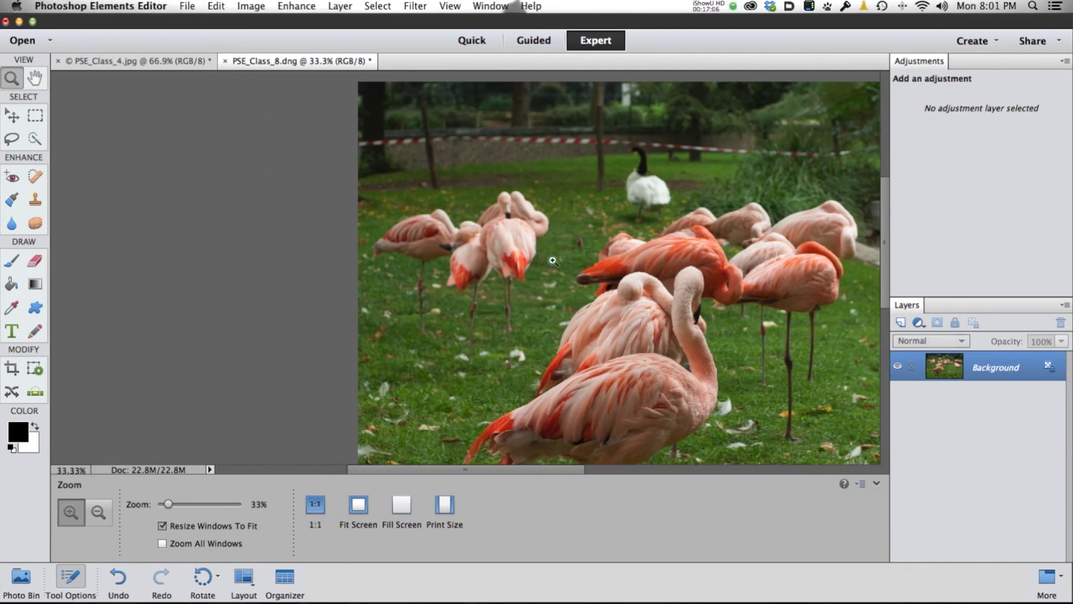
pyautogui.hscroll(1, 651, 260)
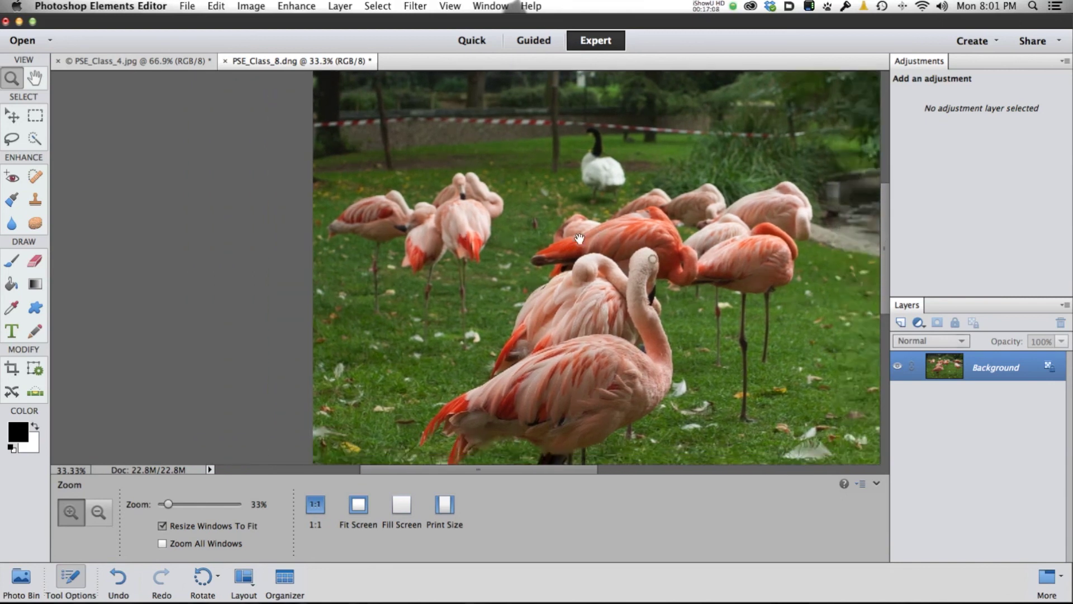
pyautogui.press('super+d')
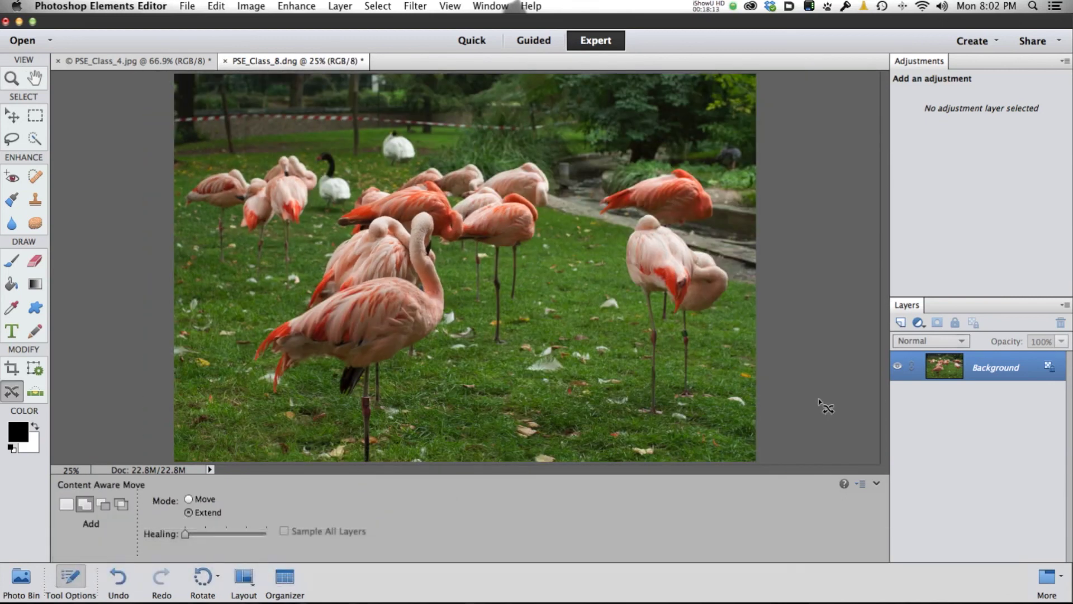